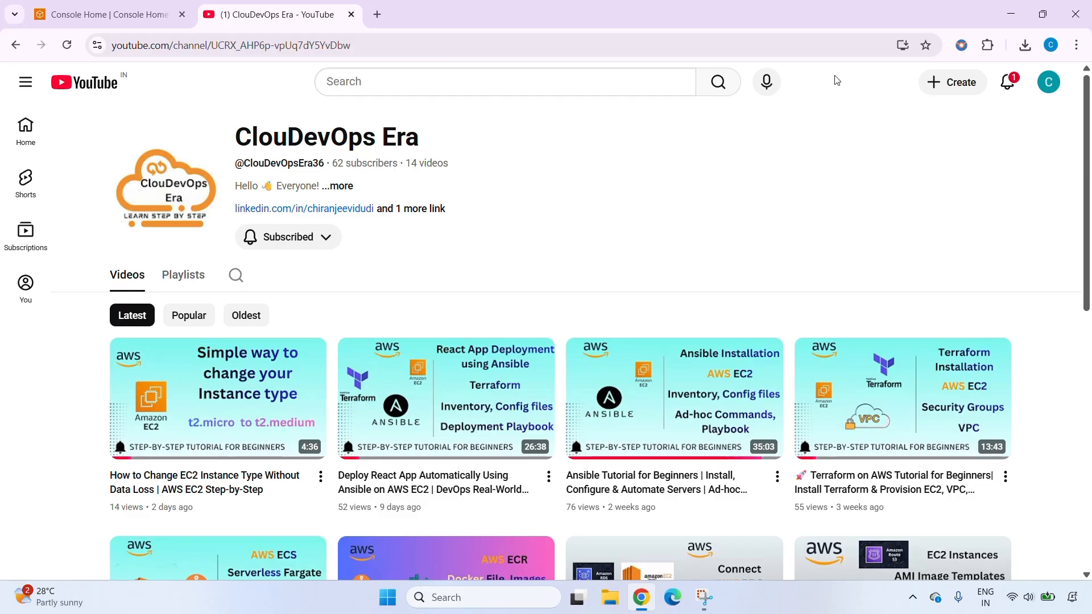
# Switch to the AWS console, find the EC2 service and start launching a new instance
pyautogui.click(139, 19)
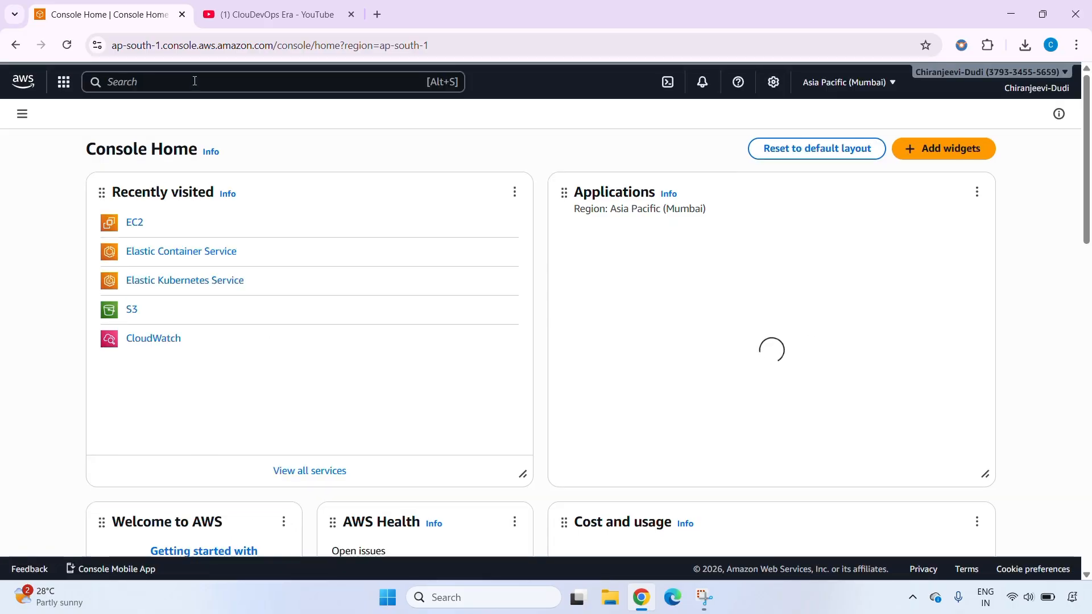
pyautogui.click(194, 81)
pyautogui.write('ec2')
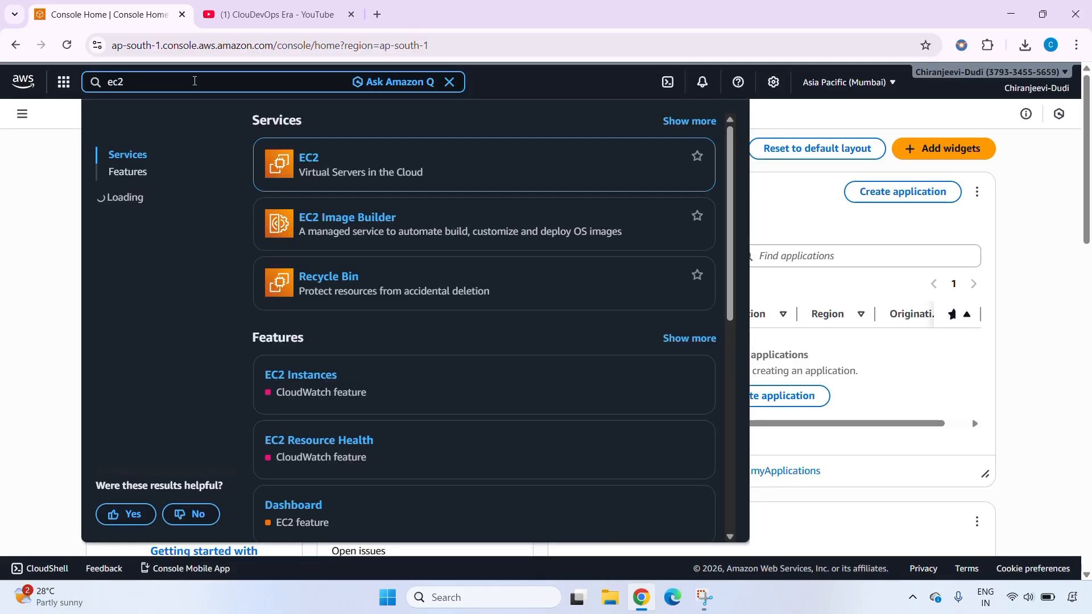
pyautogui.press('Return')
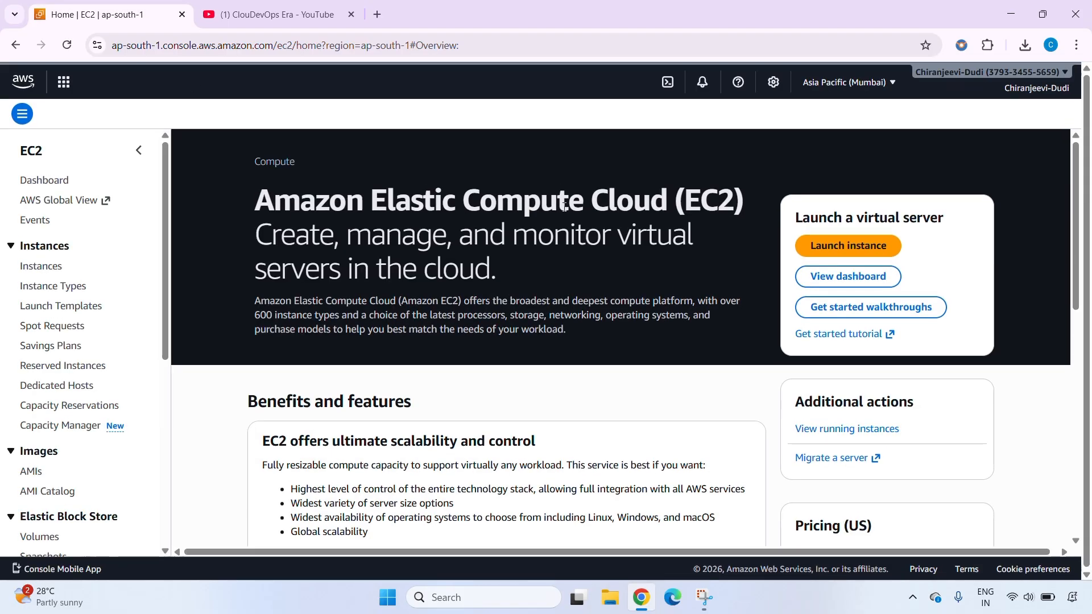
pyautogui.click(856, 248)
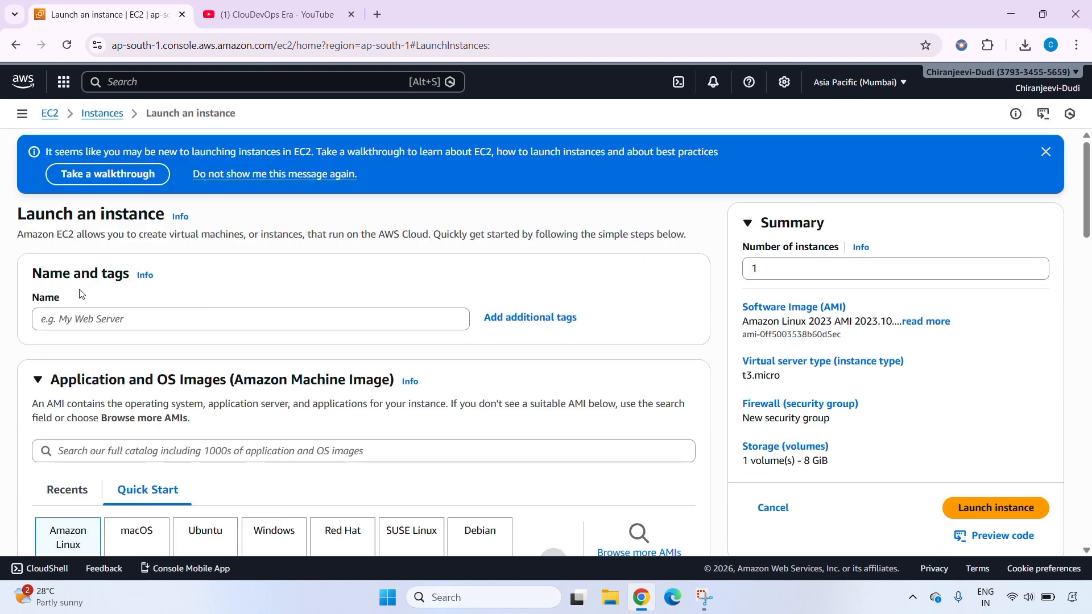
# Name the new instance Jenkins_VM
pyautogui.click(156, 321)
pyautogui.write('Jenkins')
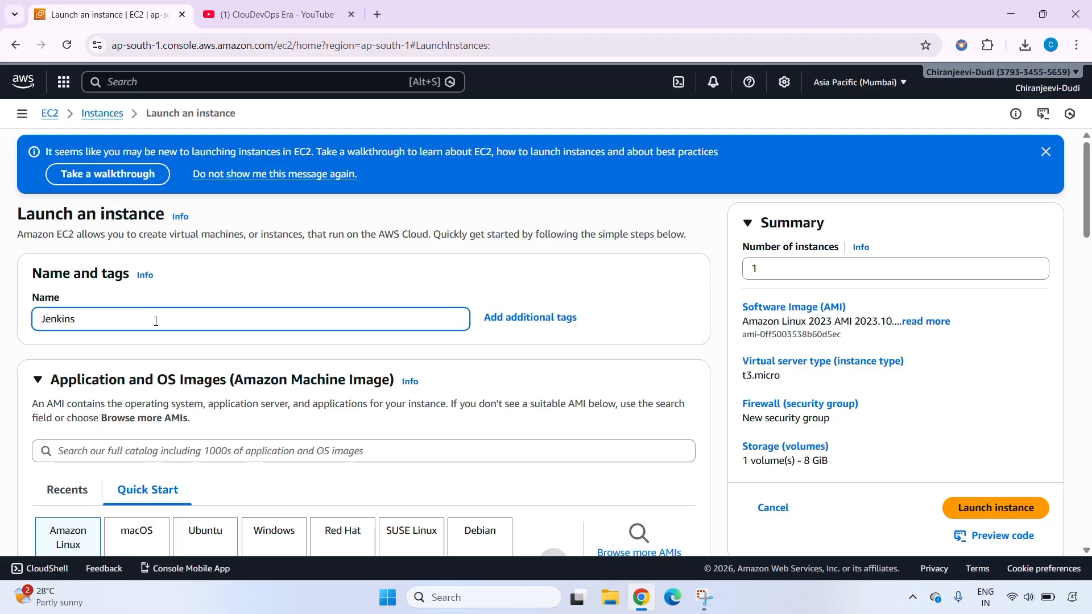
pyautogui.write('_VM')
# Choose Ubuntu as the operating system image for the instance
pyautogui.scroll(-3, 97, 339)
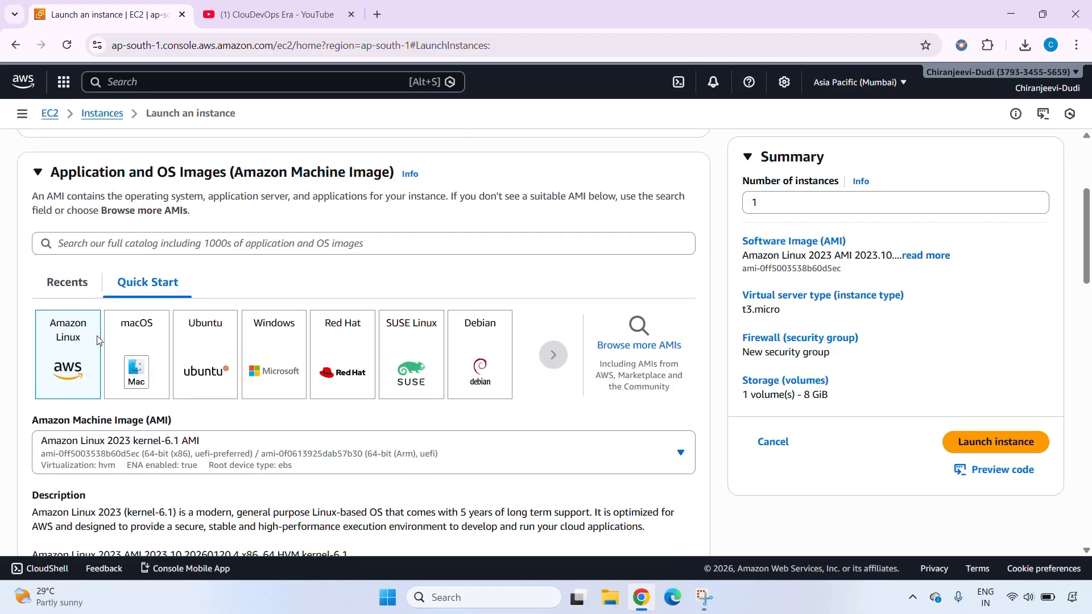
pyautogui.click(194, 341)
pyautogui.scroll(-6, 194, 341)
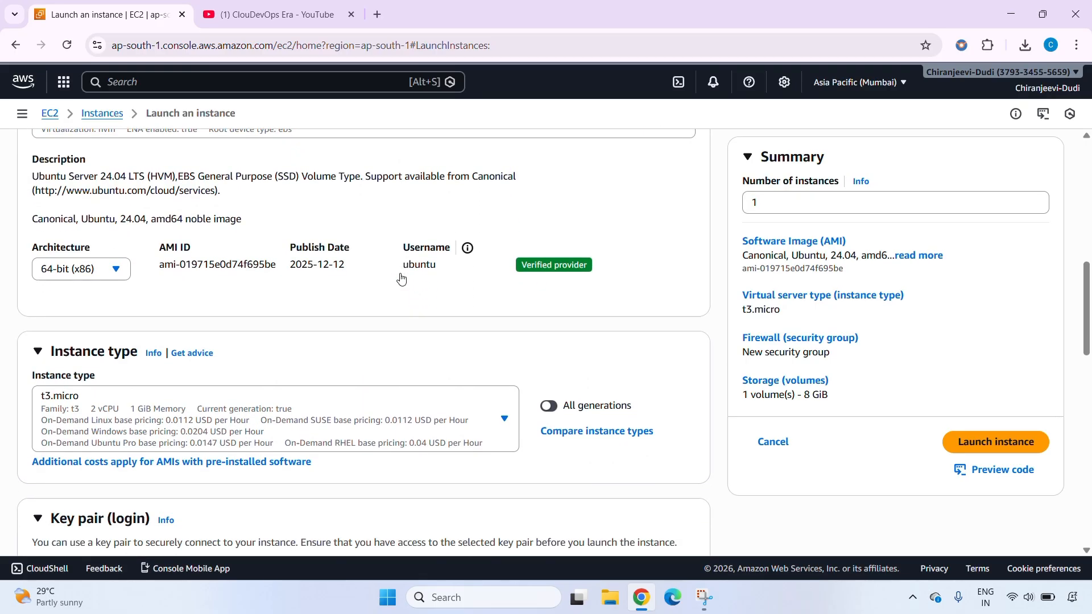
pyautogui.scroll(1, 410, 312)
# Set the instance type to t2.micro
pyautogui.scroll(-1, 364, 404)
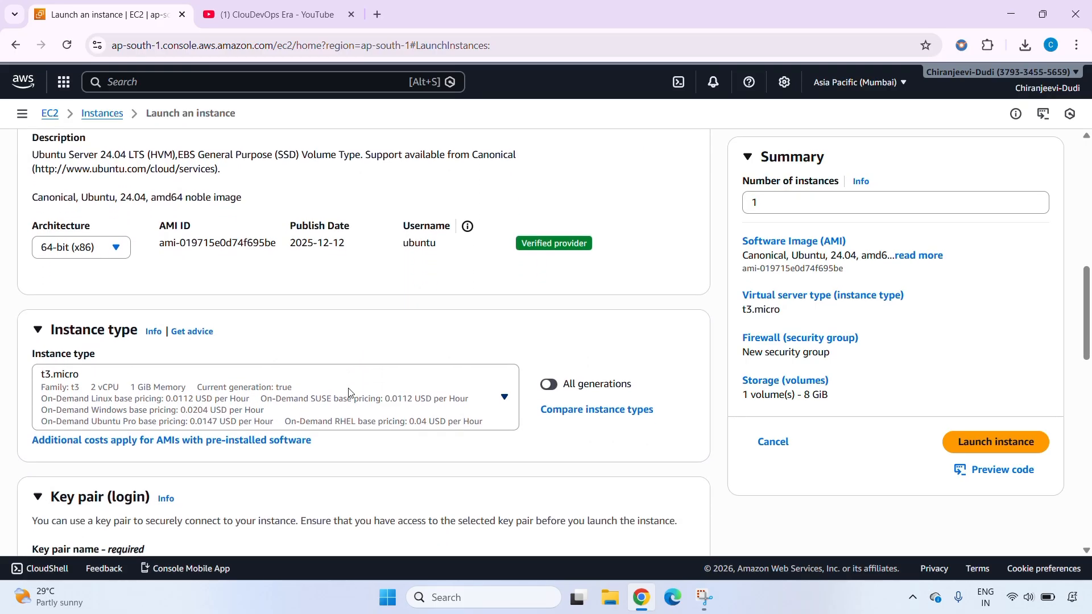
pyautogui.click(348, 392)
pyautogui.scroll(-5, 285, 295)
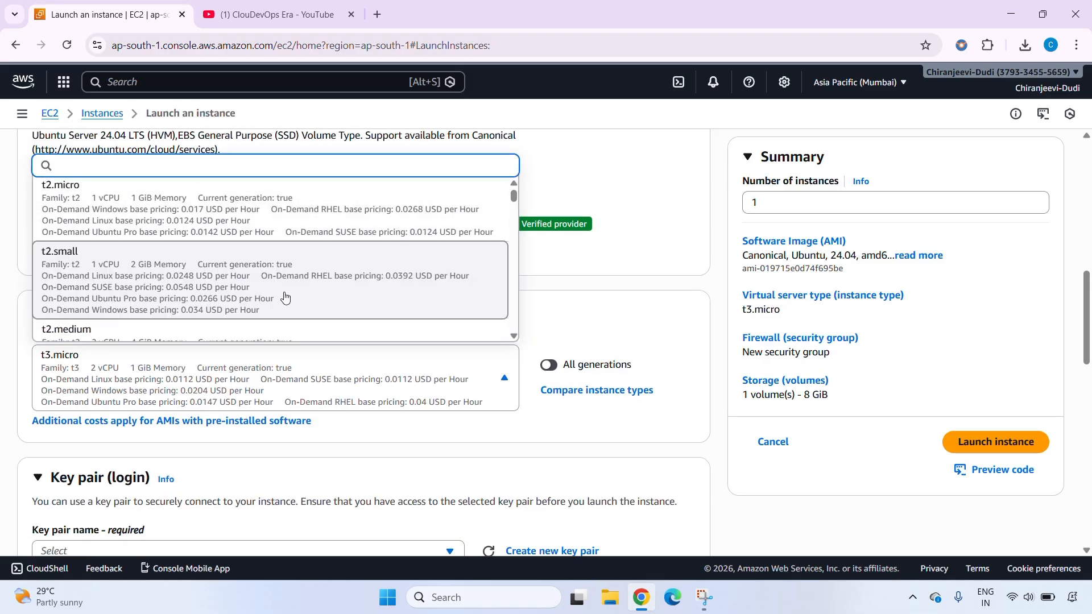
pyautogui.scroll(5, 158, 280)
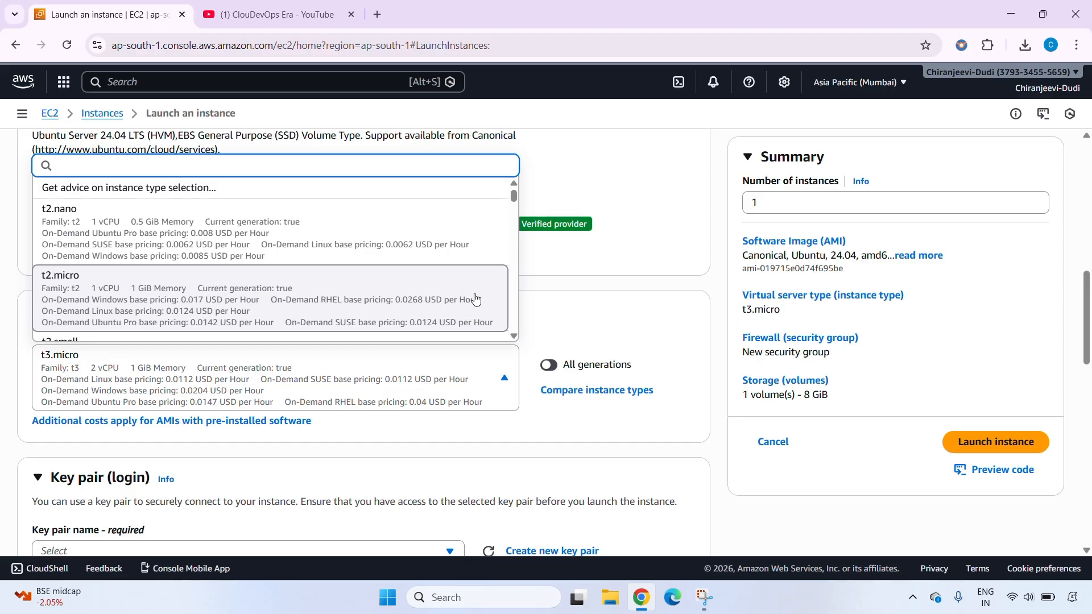
pyautogui.click(418, 295)
# Select the existing aws-key key pair for logging in to the instance
pyautogui.scroll(-5, 421, 276)
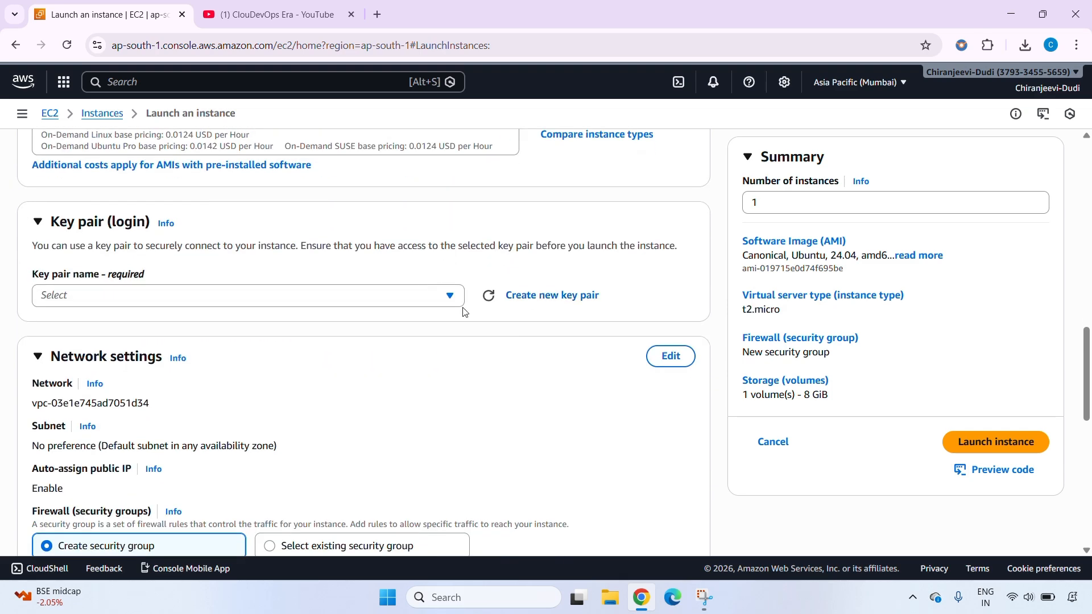
pyautogui.click(449, 296)
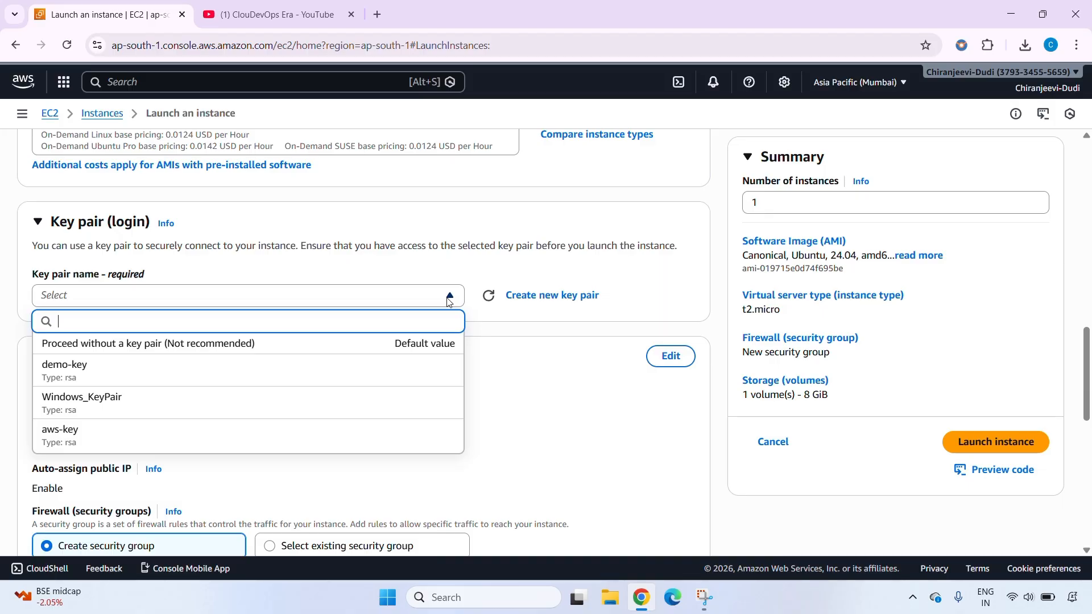
pyautogui.click(113, 438)
# Allow HTTP traffic from the internet in the new security group's firewall rules
pyautogui.scroll(-2, 336, 392)
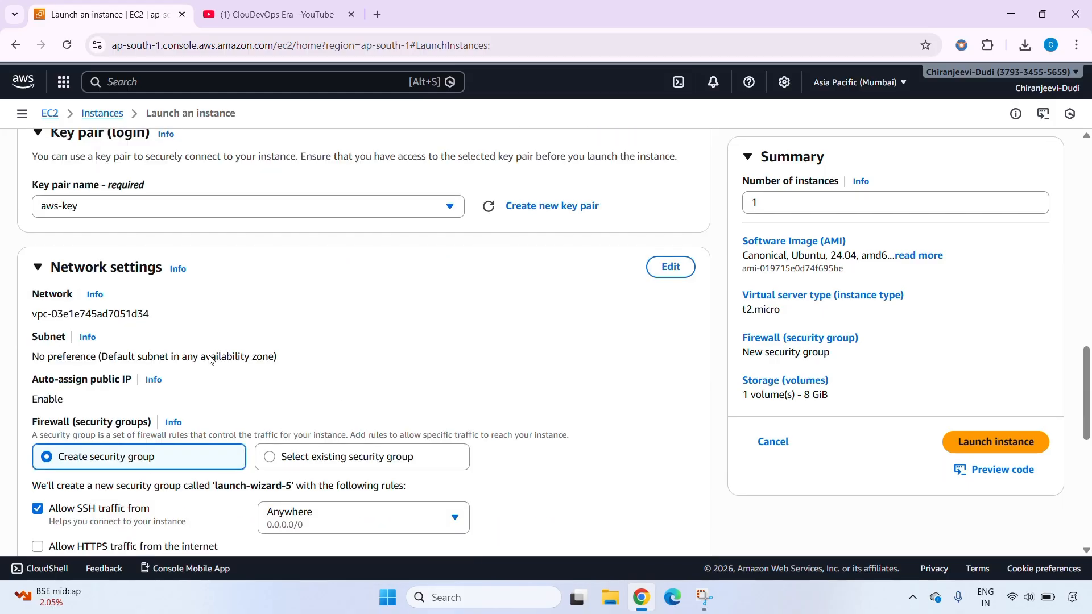
pyautogui.scroll(-2, 209, 358)
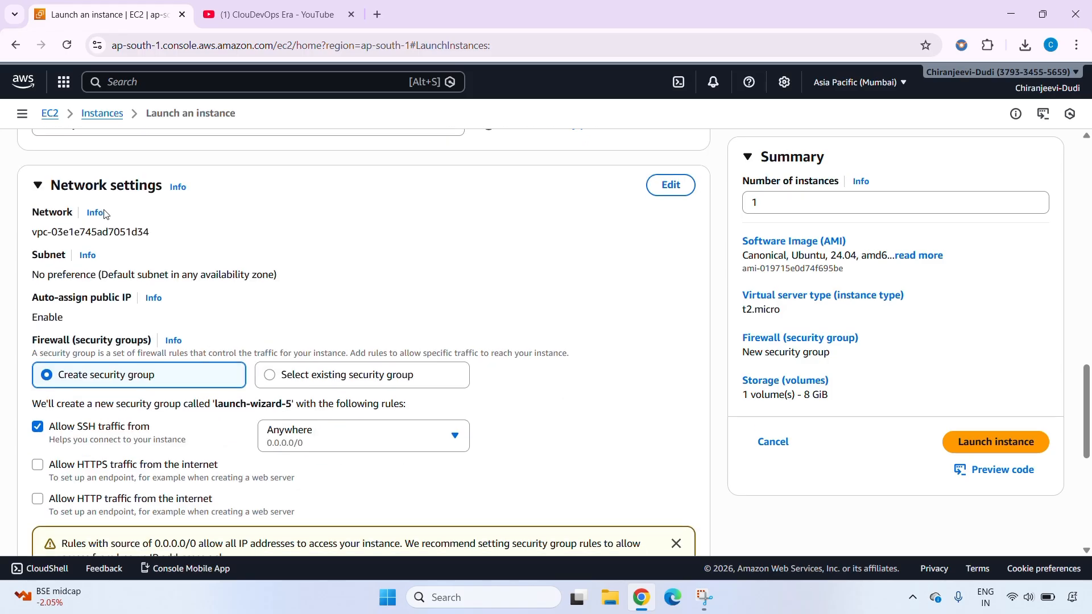
pyautogui.scroll(2, 330, 309)
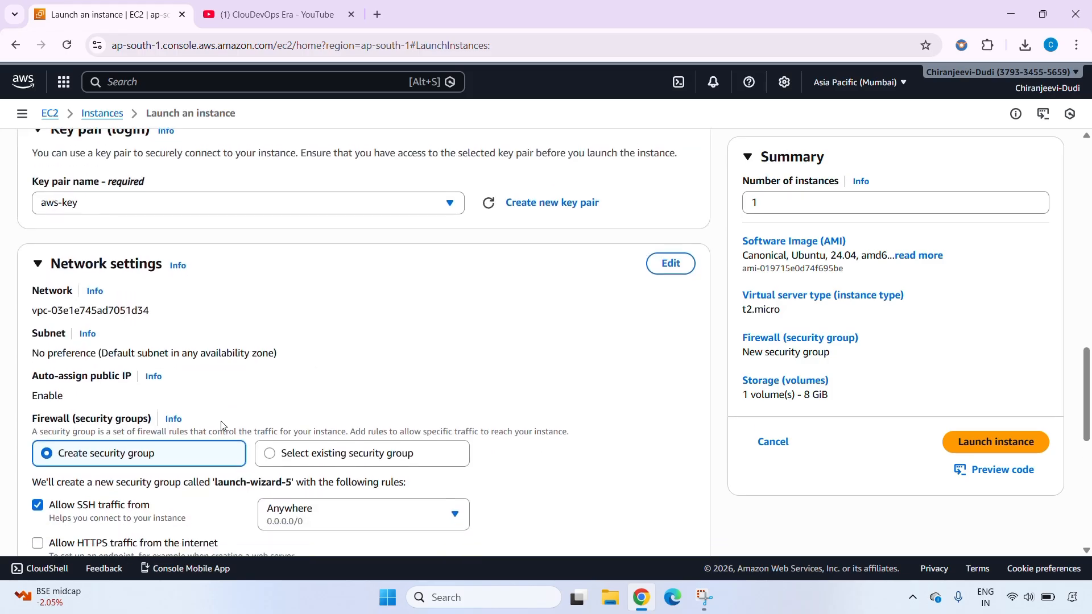
pyautogui.scroll(-4, 221, 425)
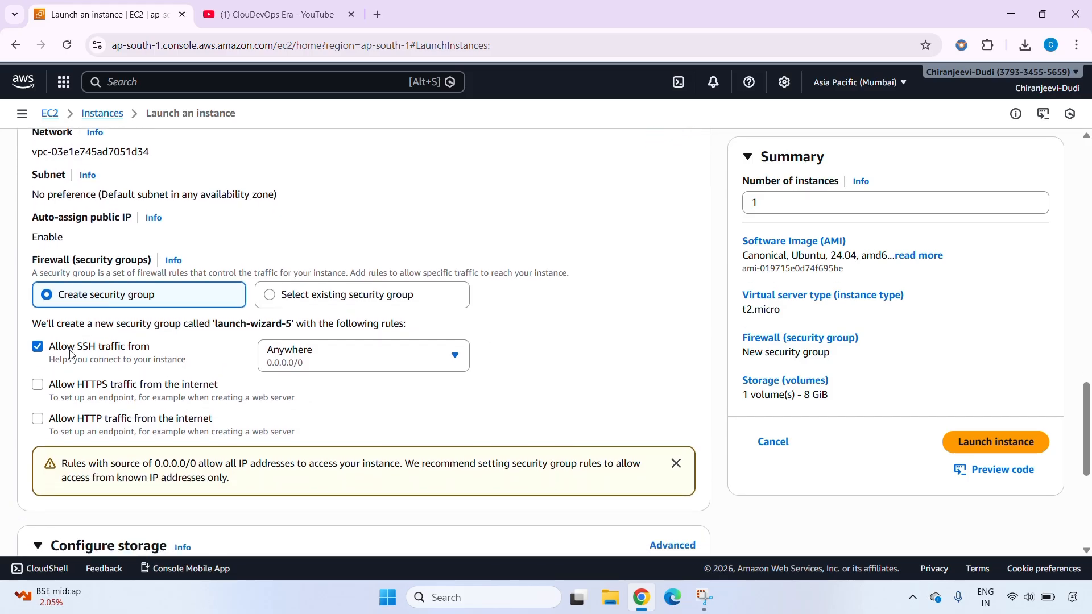
pyautogui.click(38, 419)
# Launch the instance with the default storage and select Jenkins_VM in the instances list
pyautogui.scroll(-3, 57, 398)
pyautogui.scroll(-1, 76, 363)
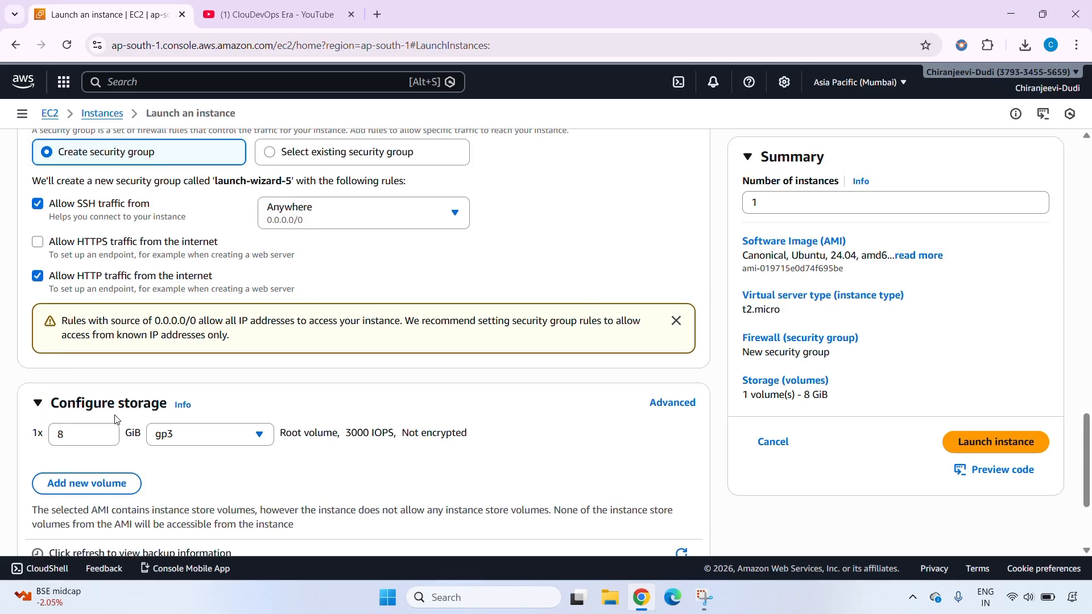
pyautogui.scroll(-2, 62, 425)
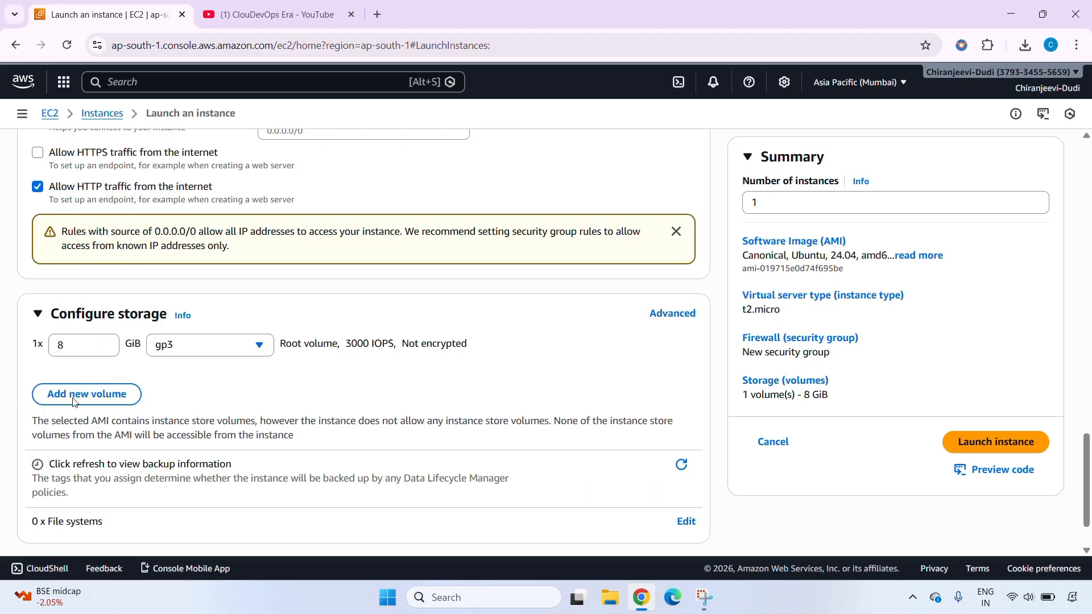
pyautogui.scroll(-2, 273, 401)
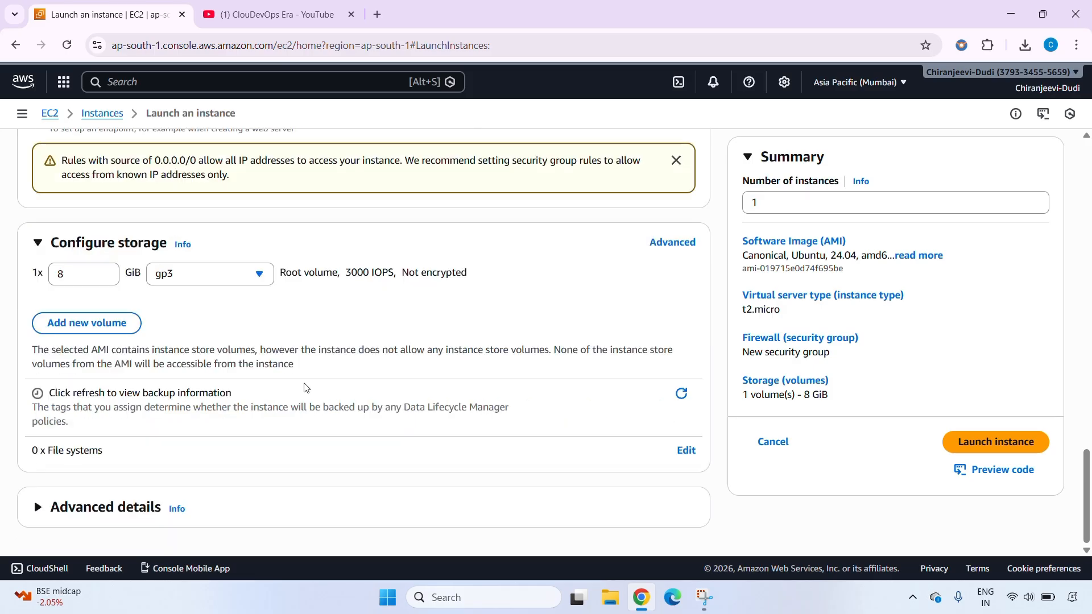
pyautogui.click(1010, 443)
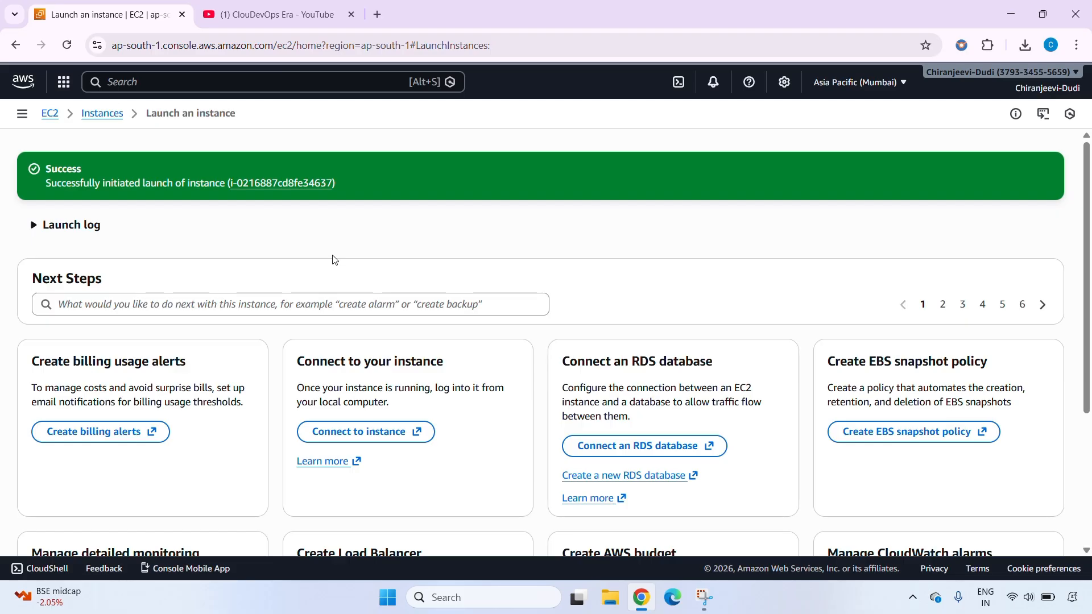
pyautogui.click(110, 119)
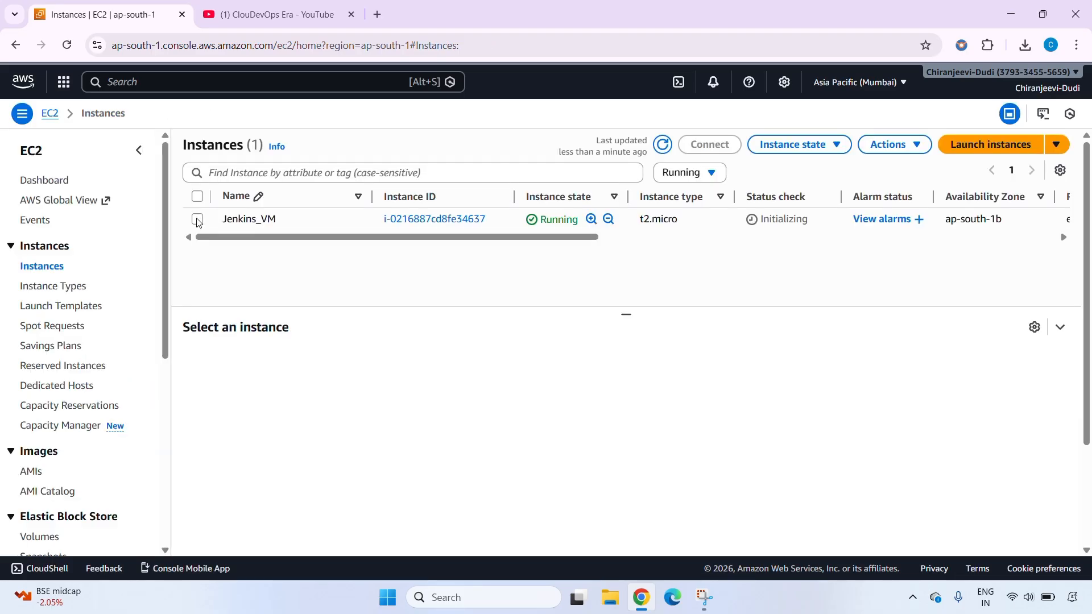
pyautogui.click(197, 221)
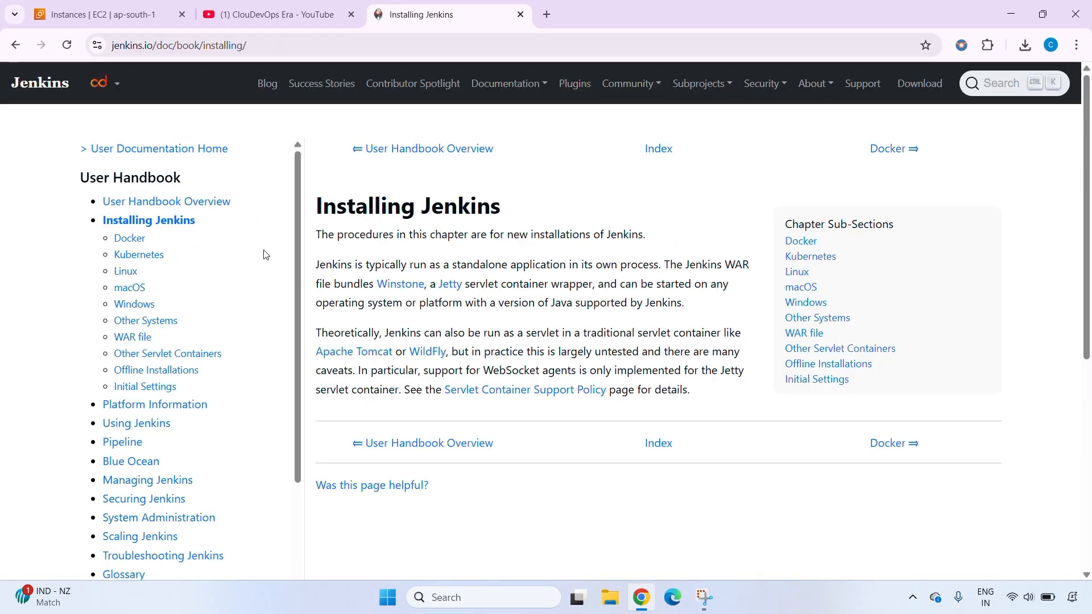
# Open the Debian/Ubuntu section of the Jenkins Linux installation guide and examine the Java installation commands
pyautogui.click(130, 277)
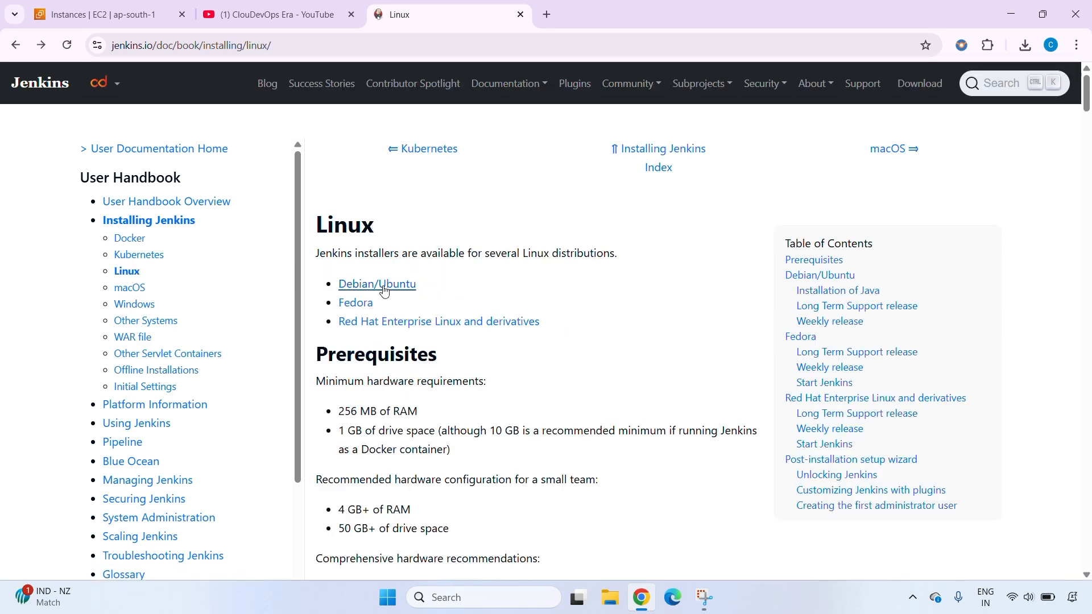
pyautogui.click(383, 287)
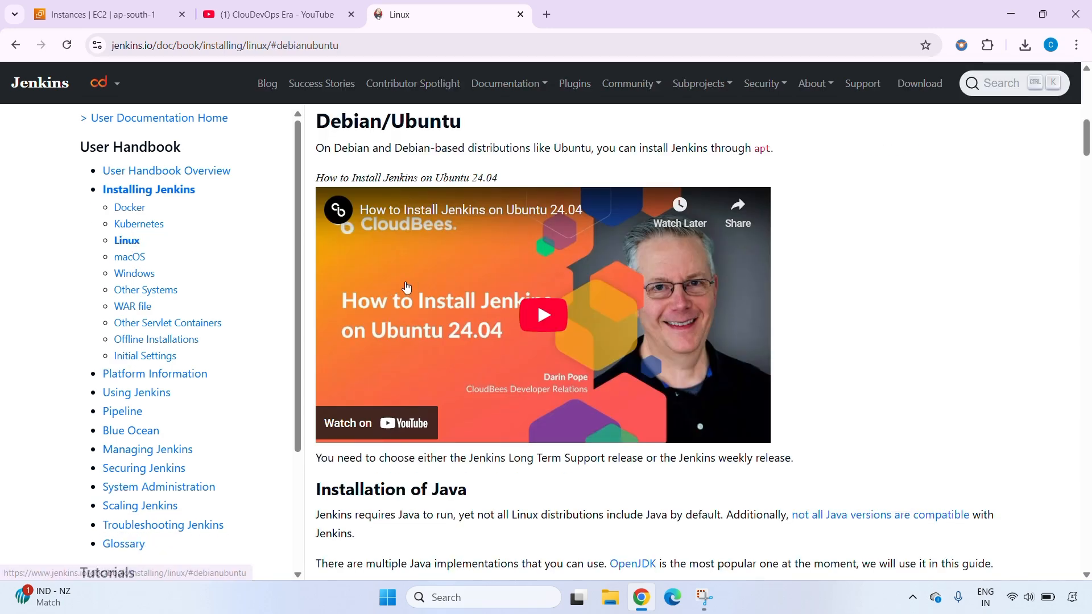
pyautogui.scroll(-1, 409, 345)
pyautogui.scroll(-5, 409, 345)
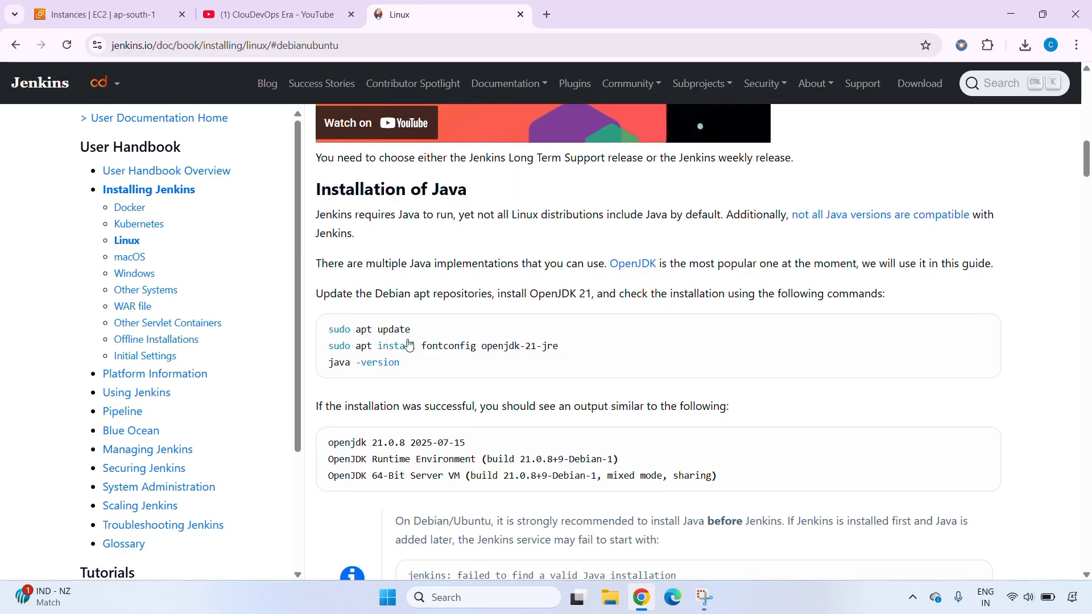
pyautogui.scroll(-1, 409, 344)
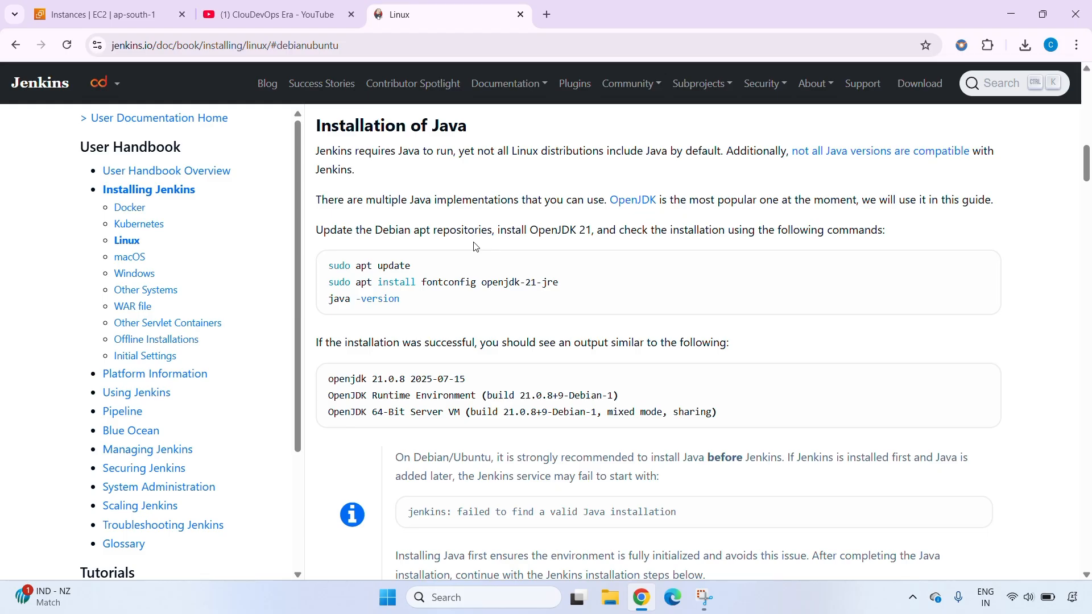
pyautogui.click(119, 10)
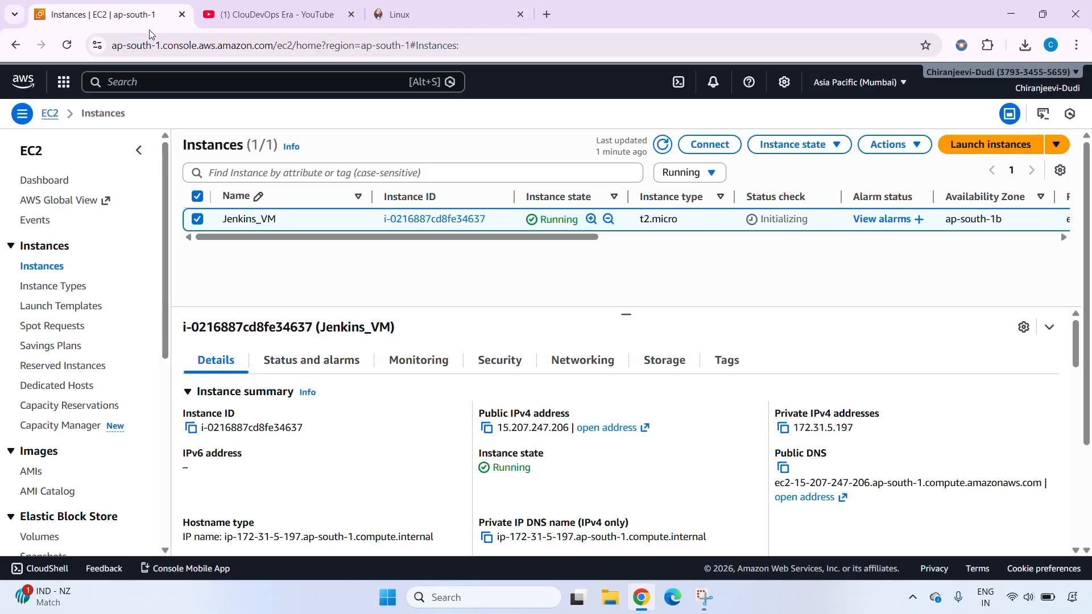
pyautogui.click(487, 429)
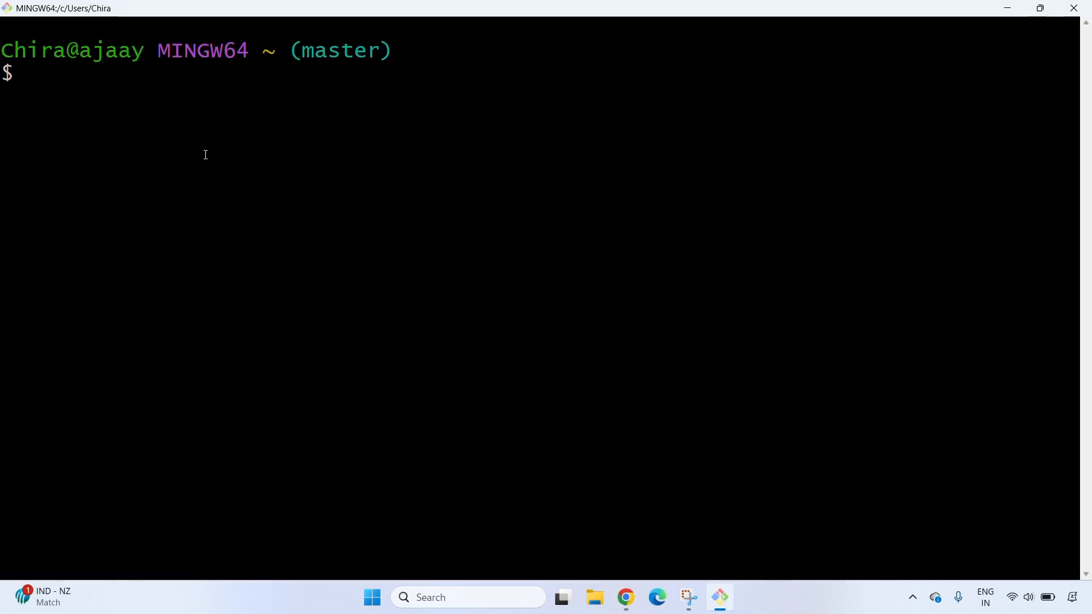
pyautogui.write('ssh -i D')
pyautogui.write('ew')
pyautogui.press('BackSpace')
pyautogui.press('Num_Lock')
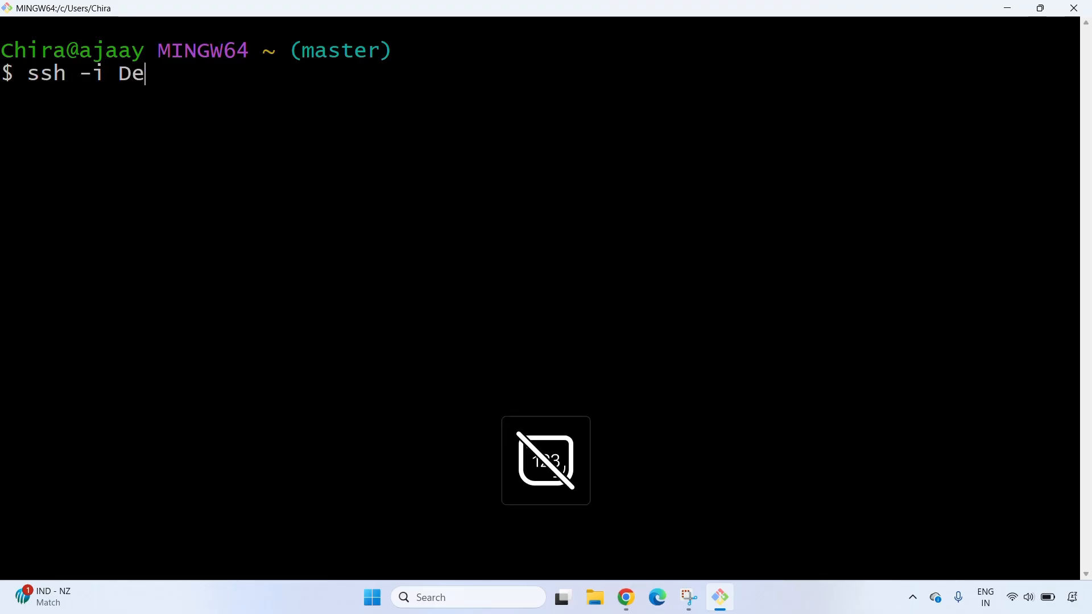
pyautogui.press('BackSpace')
pyautogui.write('ow')
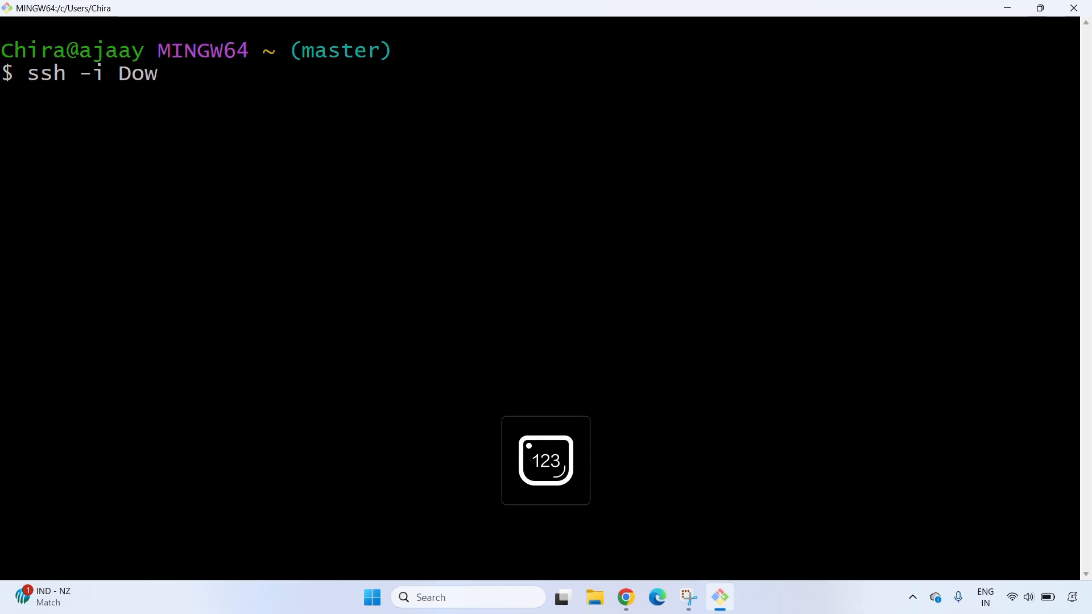
pyautogui.press('Tab')
pyautogui.write('aws')
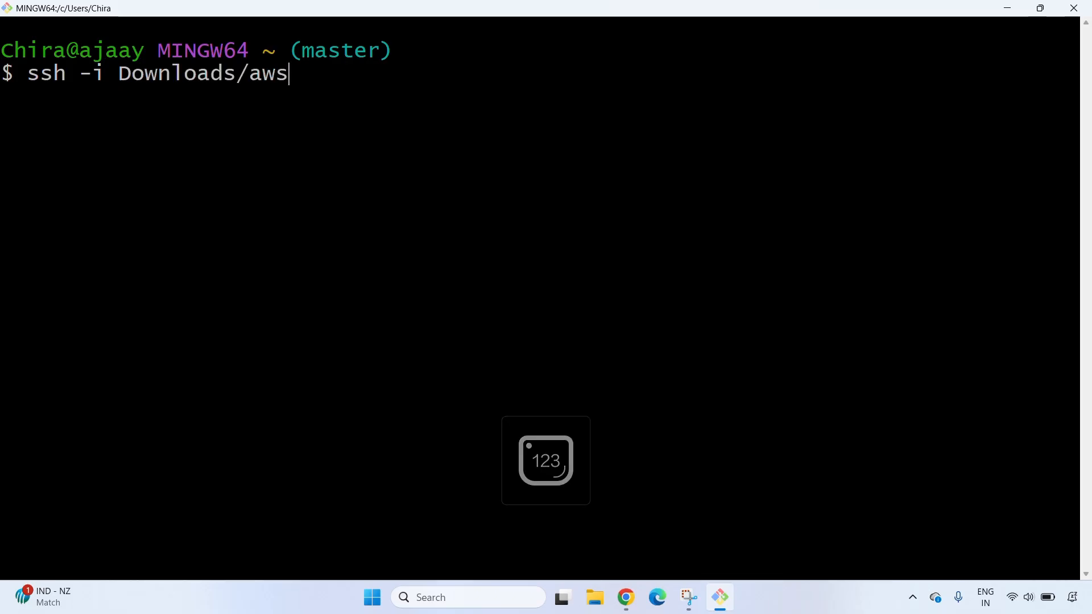
pyautogui.write('-key')
pyautogui.press('Tab')
pyautogui.write('ubuntu@')
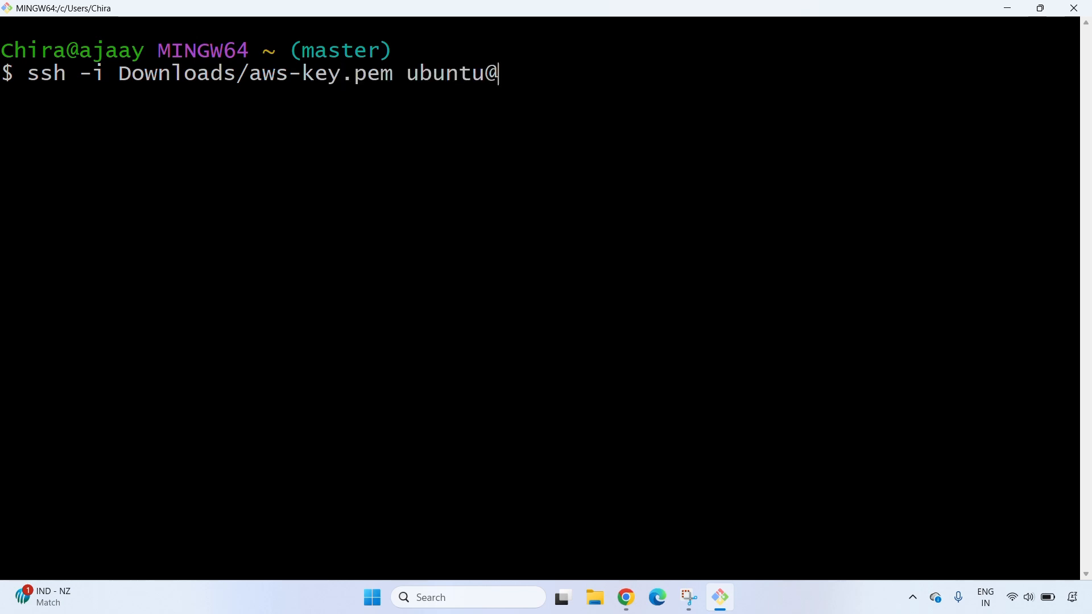
pyautogui.rightClick(610, 138)
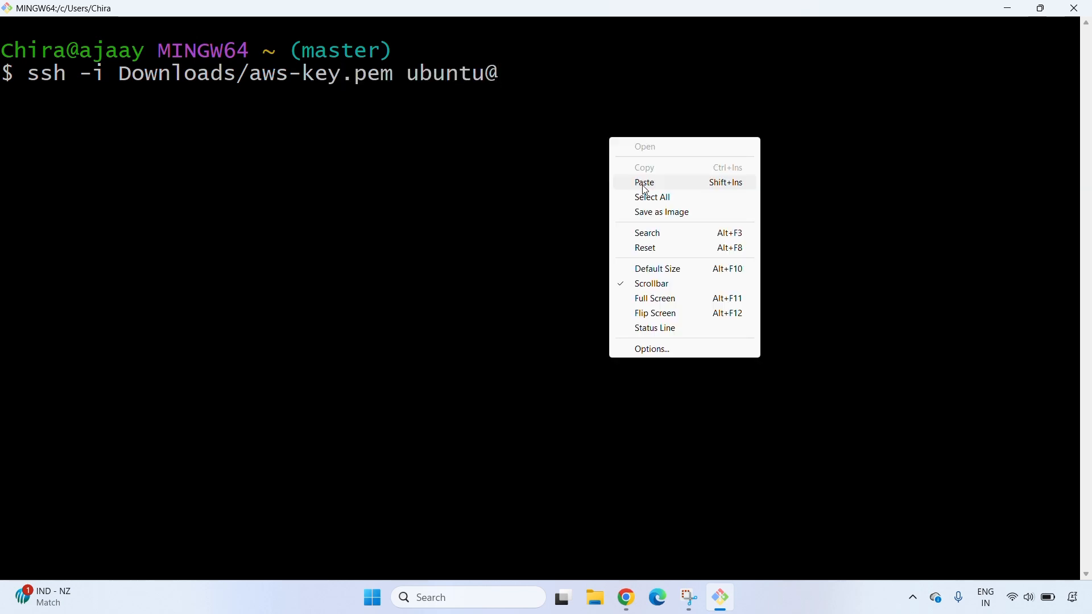
pyautogui.click(645, 183)
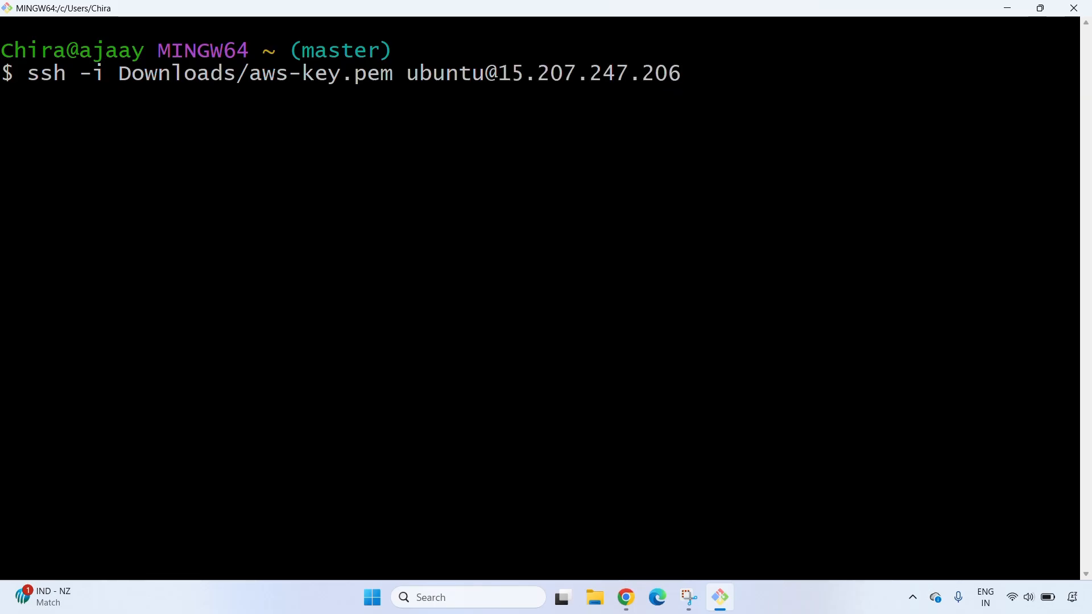
pyautogui.press('Return')
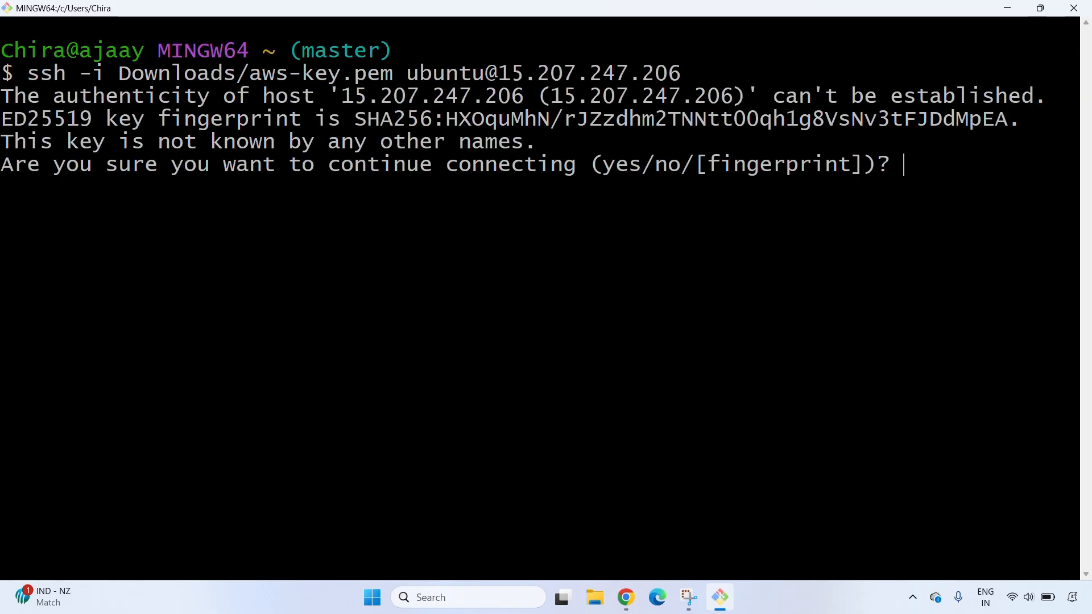
# Accept the SSH host key with yes and run sudo apt update && sudo apt update -y on the instance
pyautogui.write('yes')
pyautogui.press('Return')
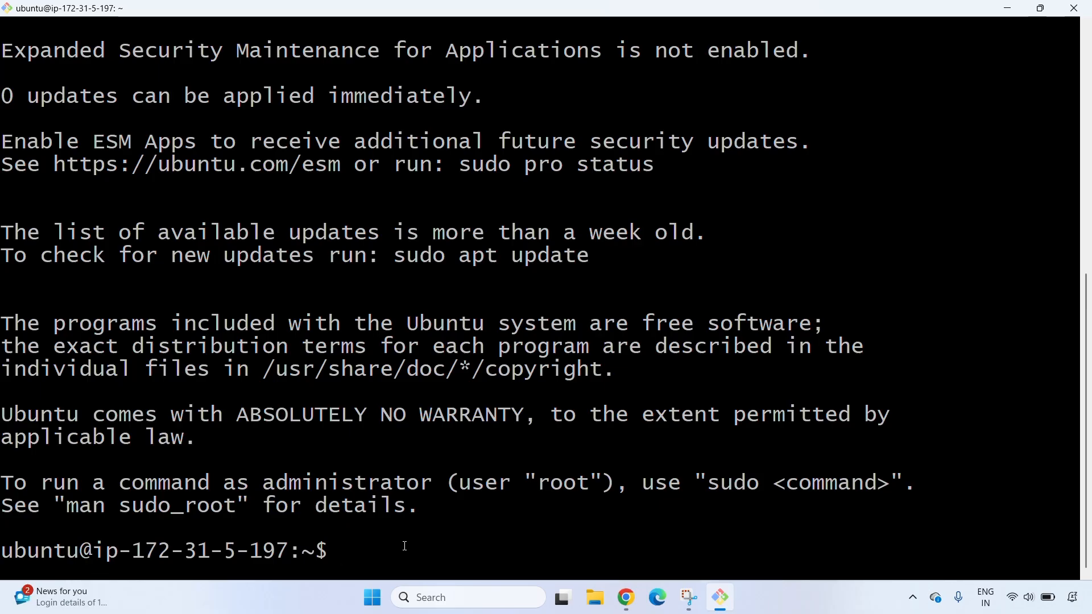
pyautogui.write('sudo apt update')
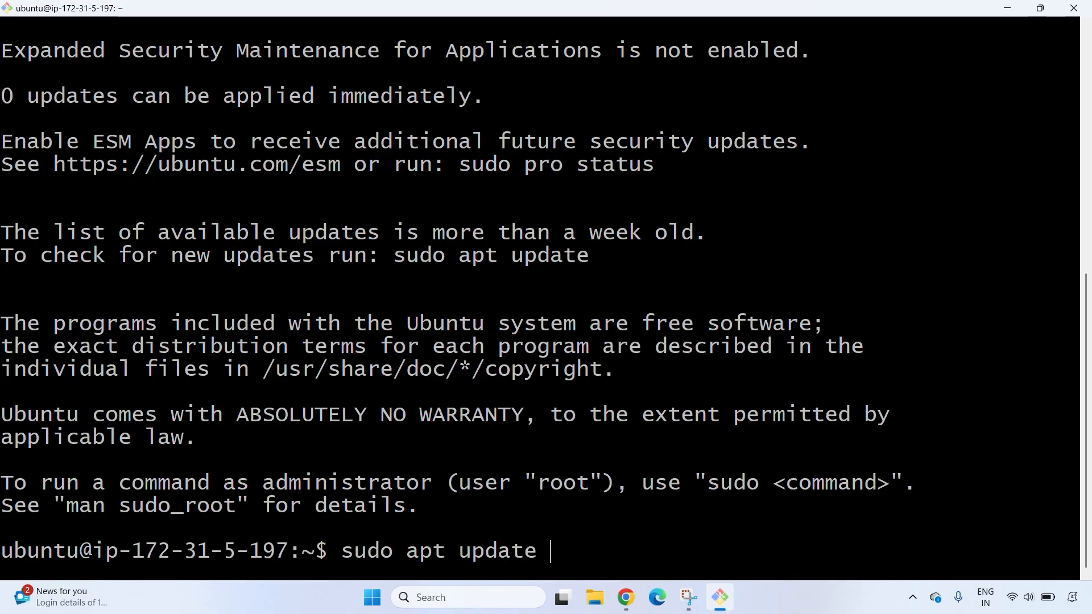
pyautogui.write(' && sudo')
pyautogui.write(' ap')
pyautogui.write('t update')
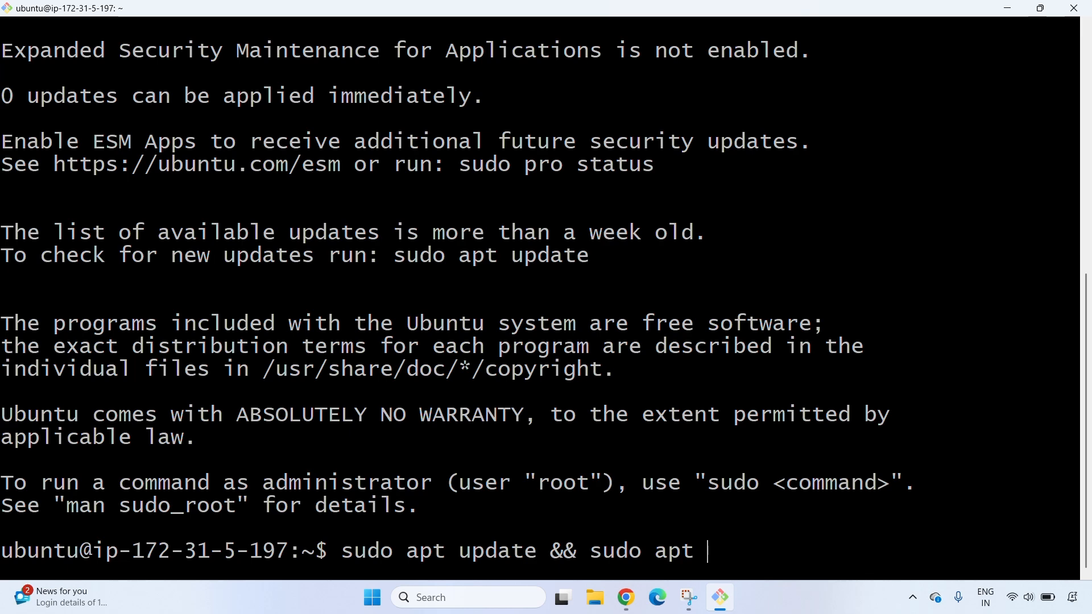
pyautogui.write(' -y')
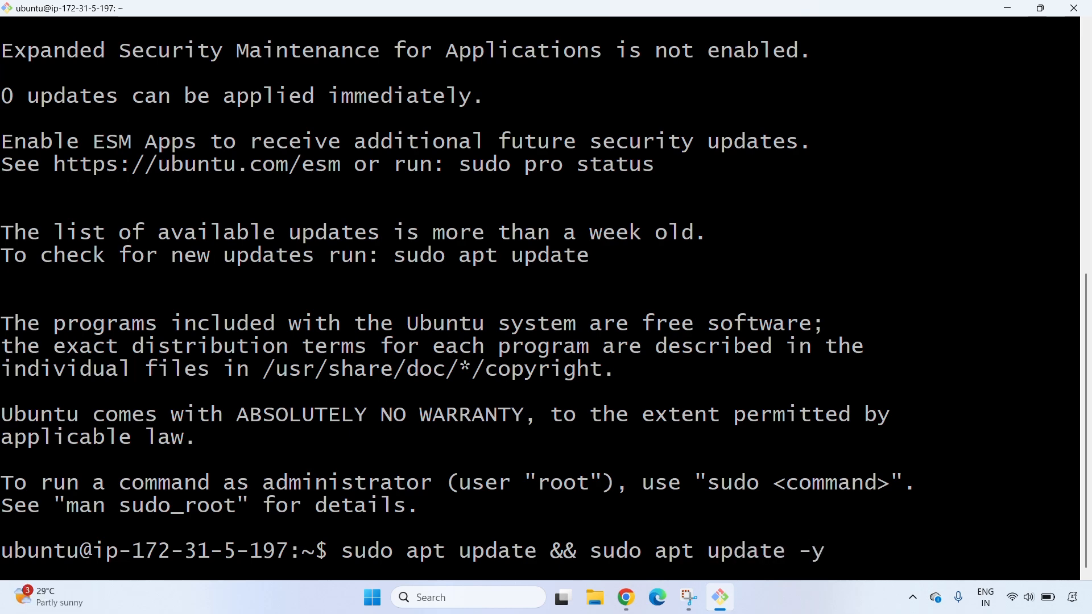
pyautogui.press('Return')
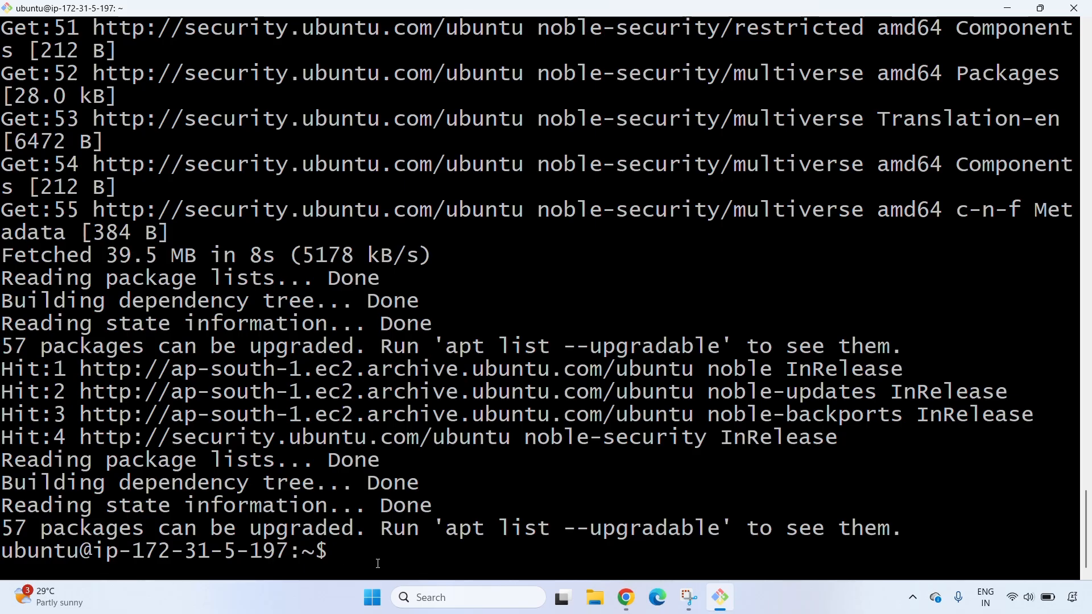
# Copy sudo apt install fontconfig openjdk-21-jre from the Jenkins guide in Chrome, run it in the Git Bash terminal and accept the installation
pyautogui.hotkey('alt', 'Tab')
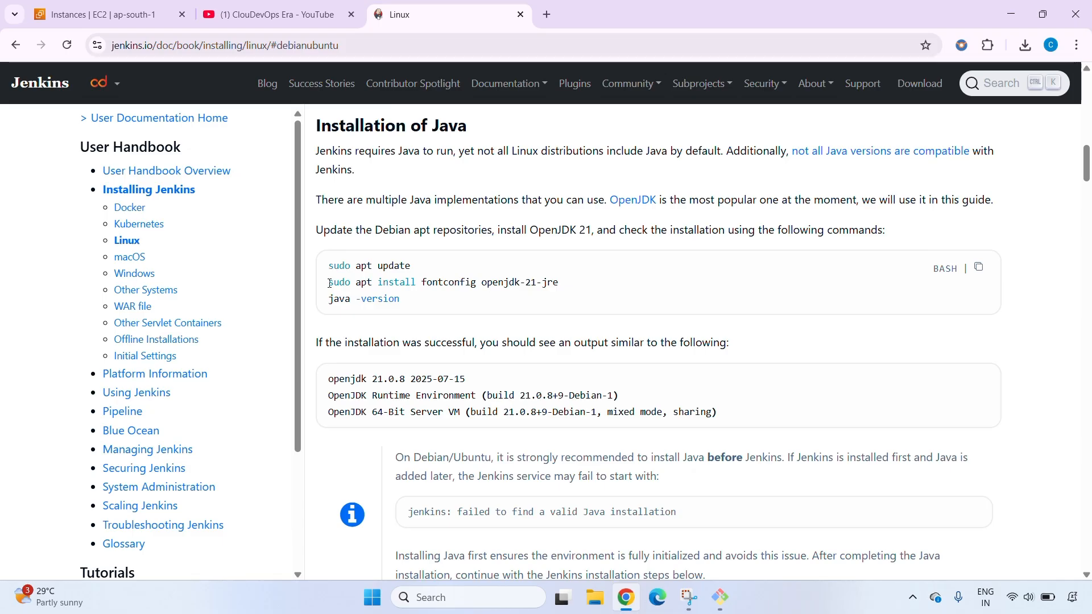
pyautogui.moveTo(330, 284); pyautogui.dragTo(577, 282)
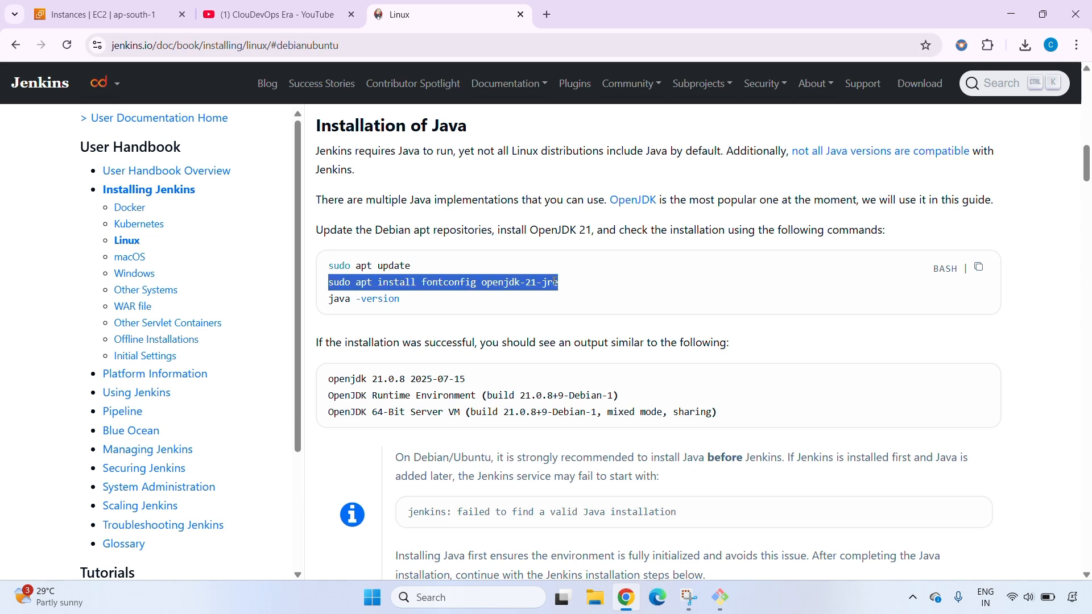
pyautogui.rightClick(553, 281)
pyautogui.click(577, 298)
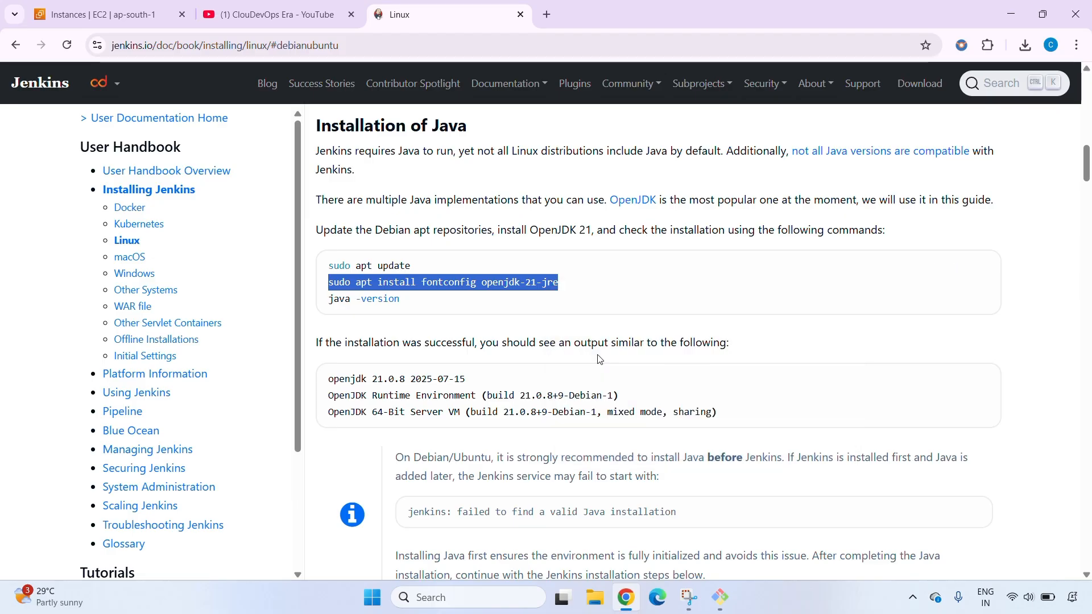
pyautogui.click(719, 596)
pyautogui.rightClick(398, 202)
pyautogui.click(435, 243)
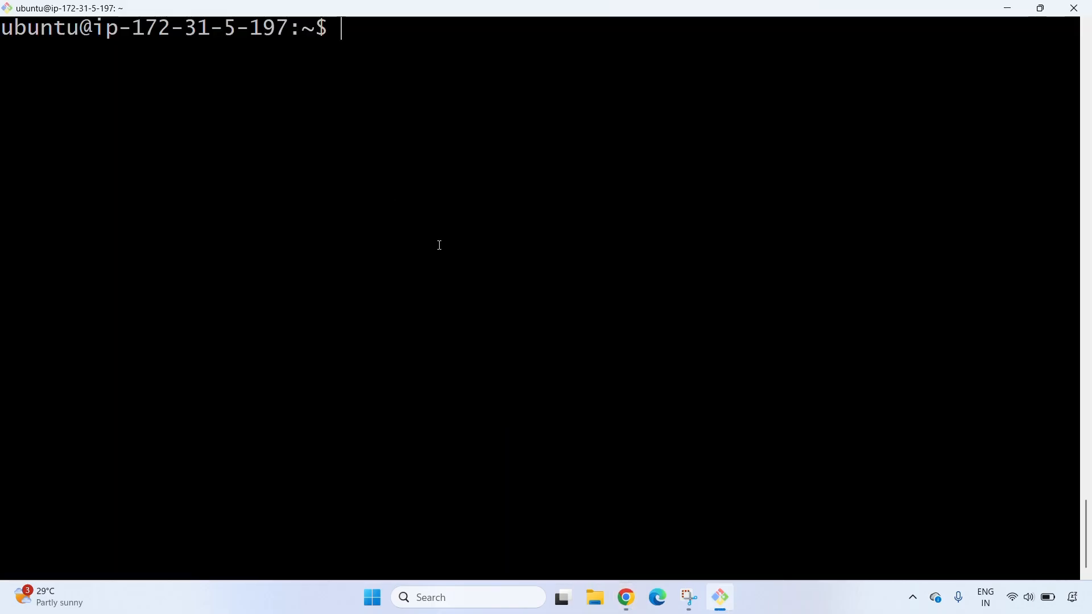
pyautogui.press('Return')
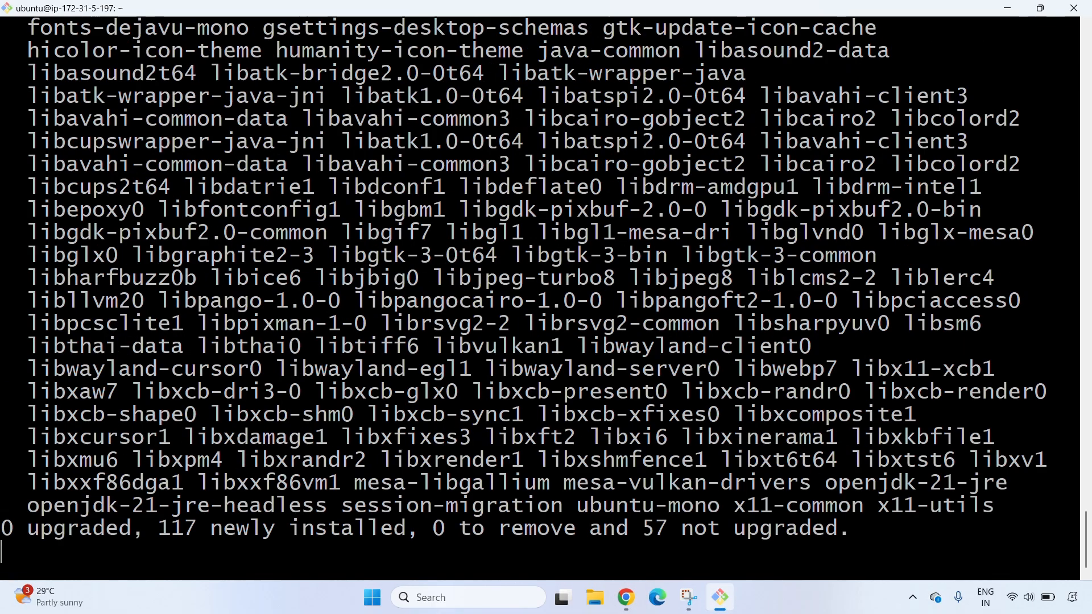
pyautogui.write('y')
pyautogui.press('Return')
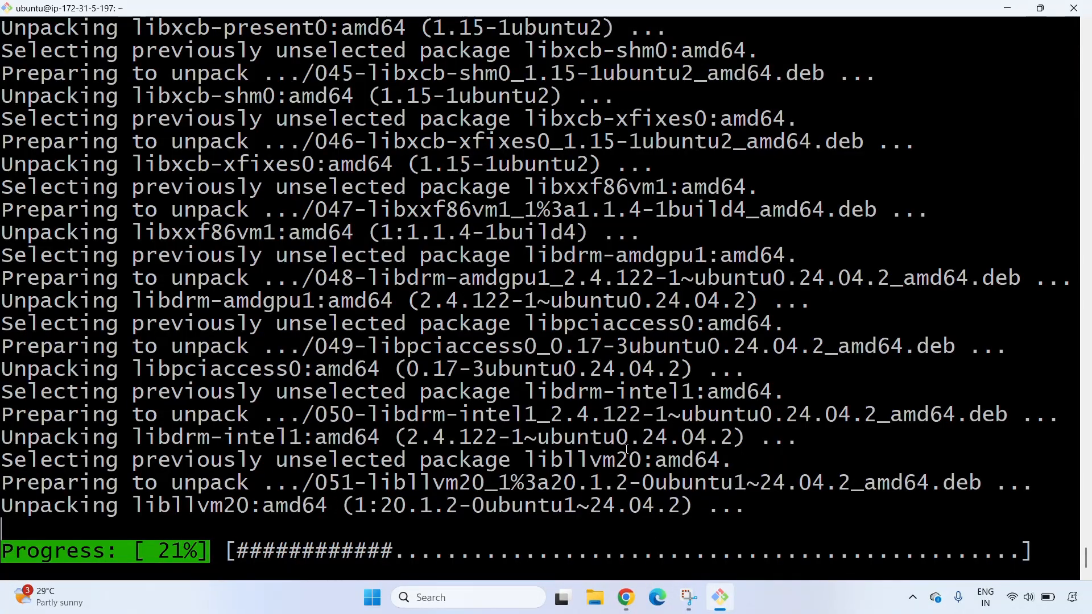
# Clear the terminal and check the installed Java version with java --version
pyautogui.moveTo(635, 606)
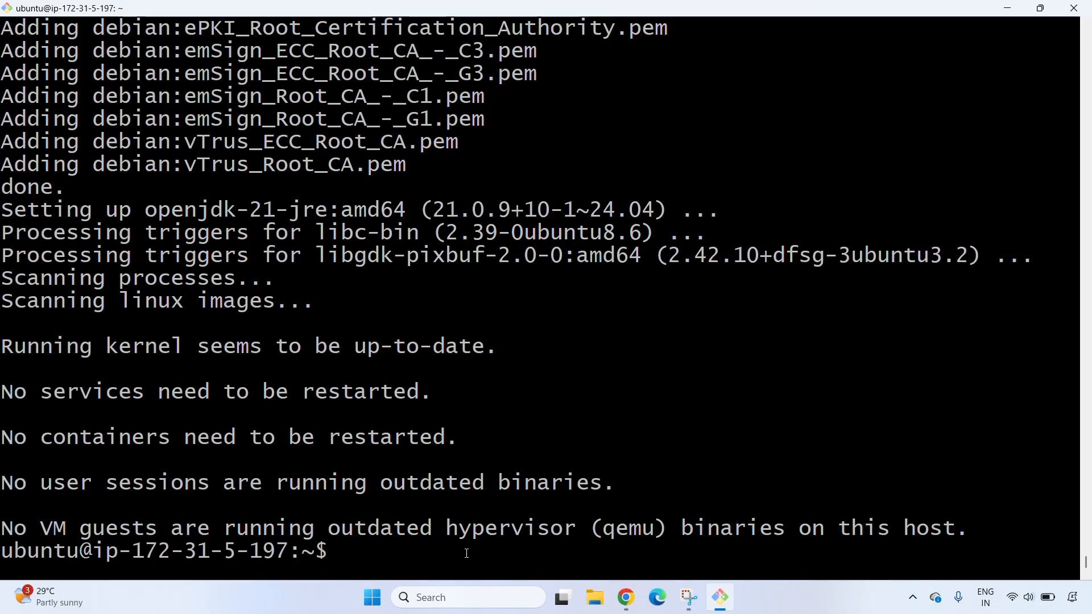
pyautogui.hotkey('ctrl', 'l')
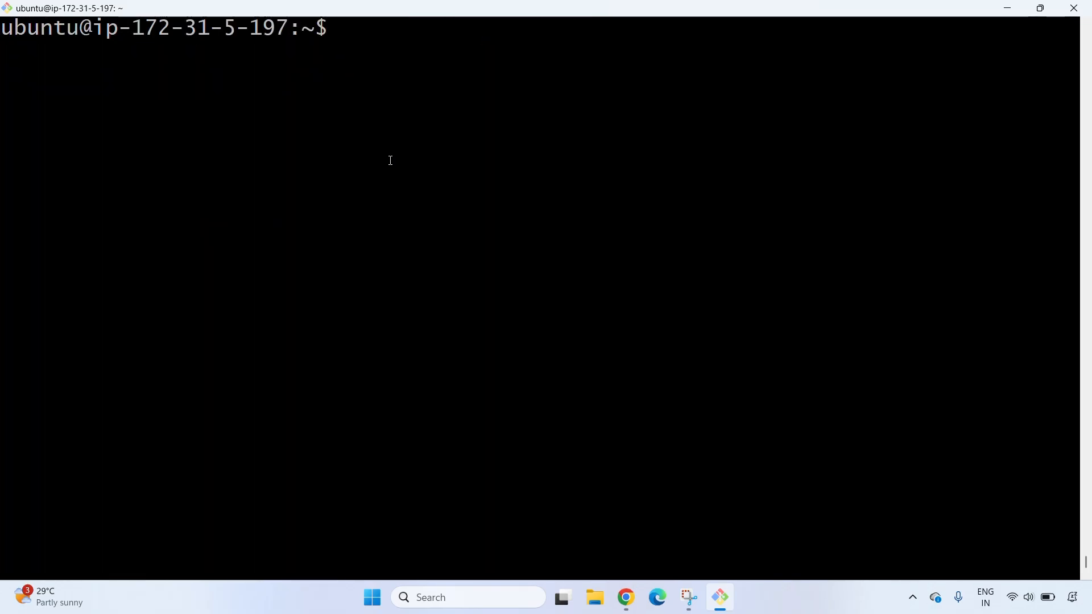
pyautogui.write('java --version')
pyautogui.press('Return')
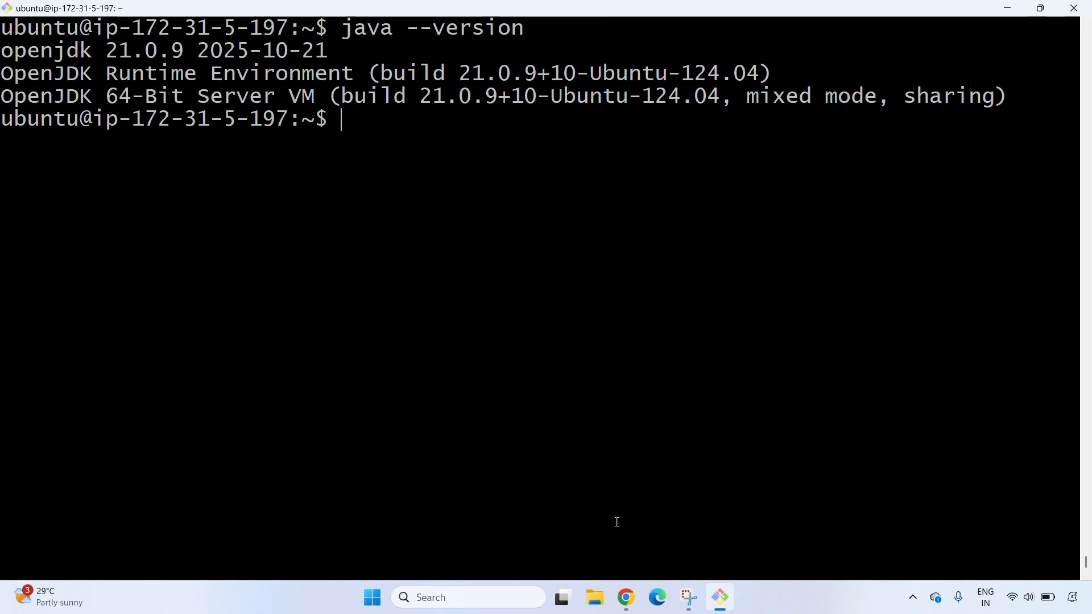
# Switch to the Jenkins guide in Chrome and copy the Long Term Support release installation commands for Debian/Ubuntu
pyautogui.click(627, 598)
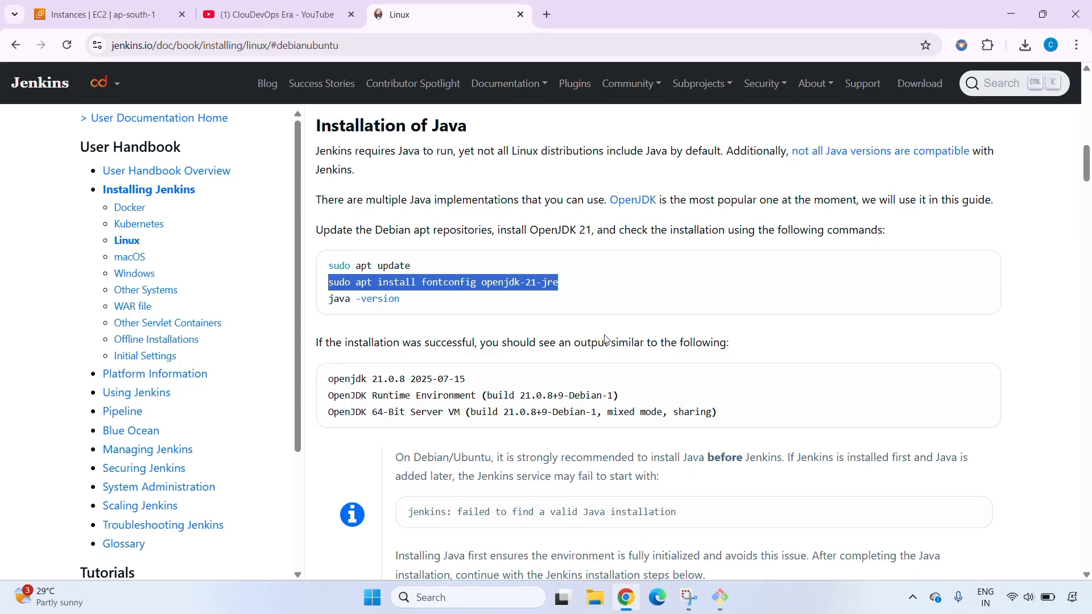
pyautogui.click(418, 376)
pyautogui.scroll(-1, 418, 376)
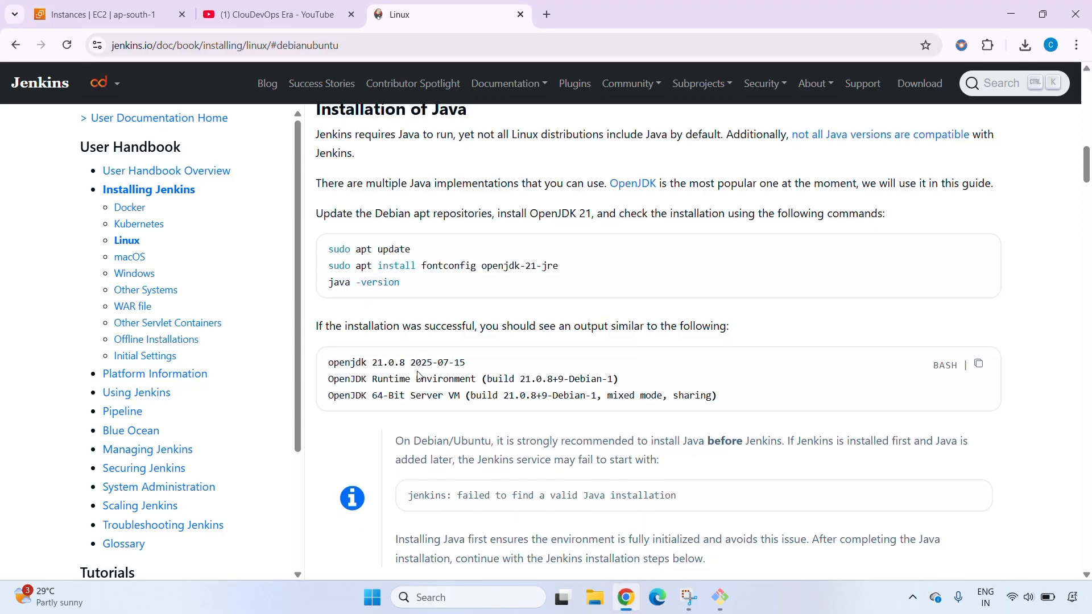
pyautogui.scroll(-3, 419, 376)
pyautogui.scroll(-1, 485, 427)
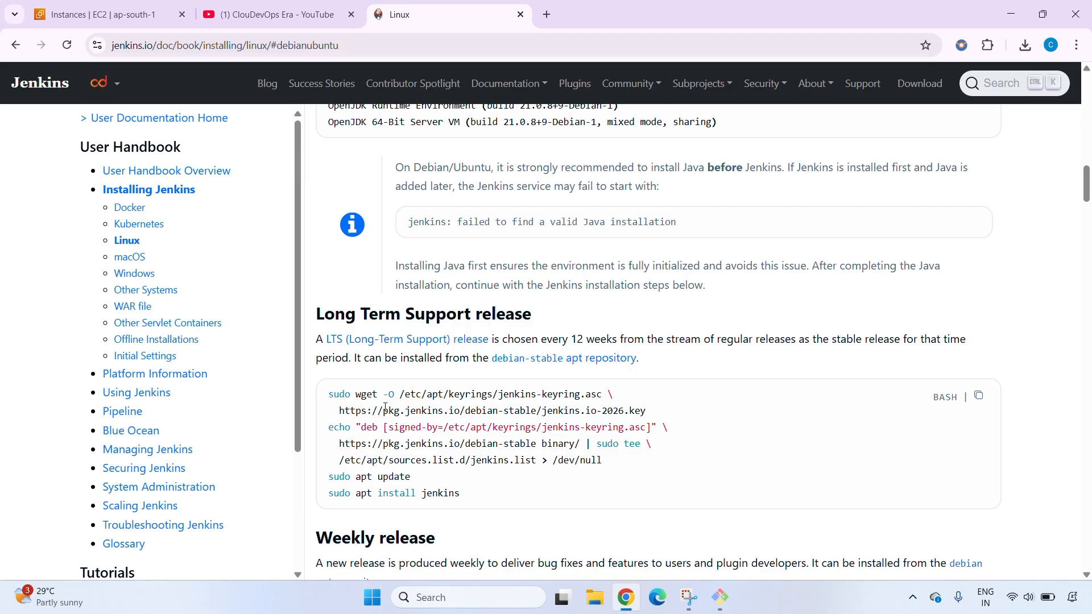
pyautogui.scroll(-1, 986, 398)
pyautogui.click(978, 396)
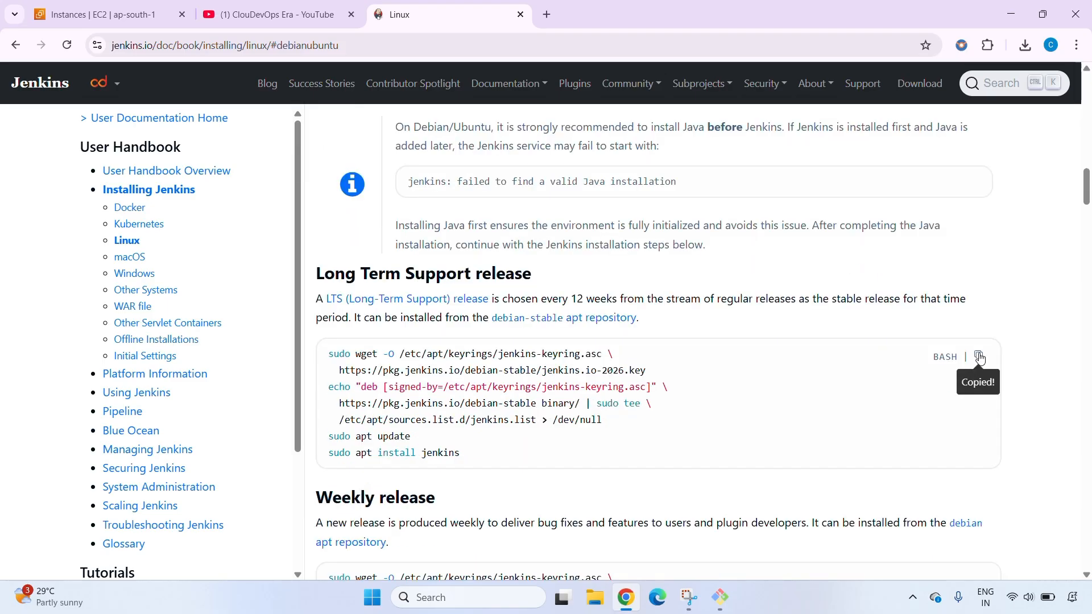
# Switch to the Git Bash terminal, run the copied Jenkins LTS commands and accept the package installation
pyautogui.hotkey('alt', 'Tab')
pyautogui.rightClick(374, 148)
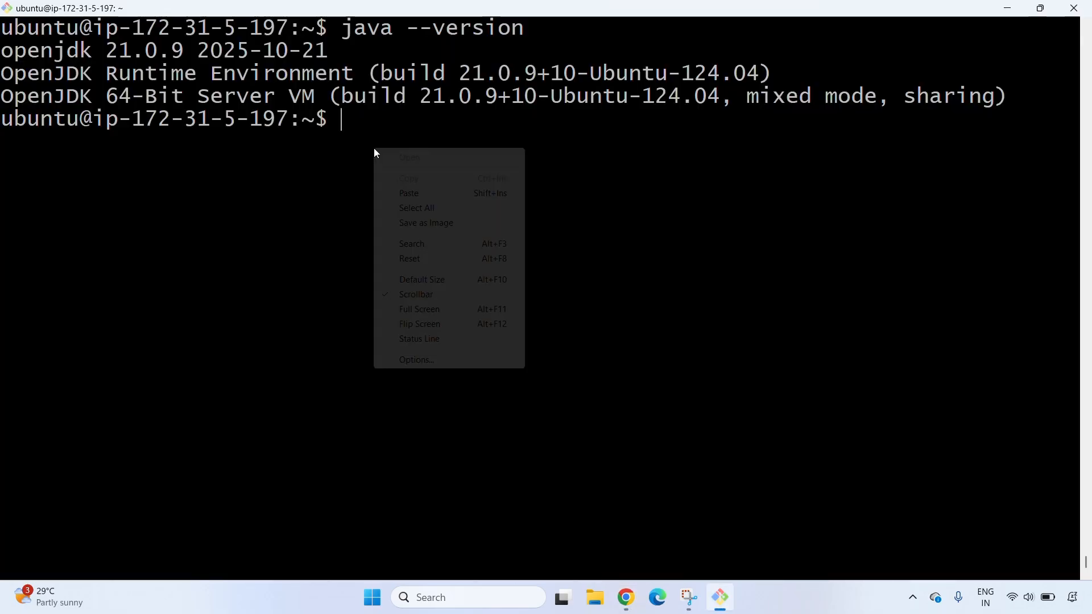
pyautogui.click(414, 194)
pyautogui.press('Return')
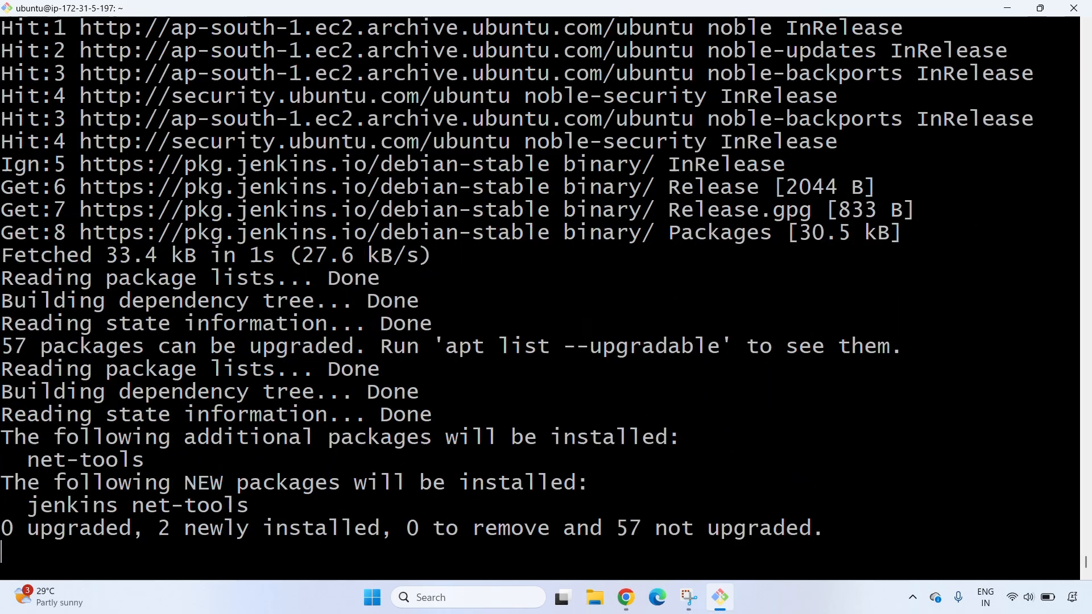
pyautogui.write('y')
pyautogui.press('Return')
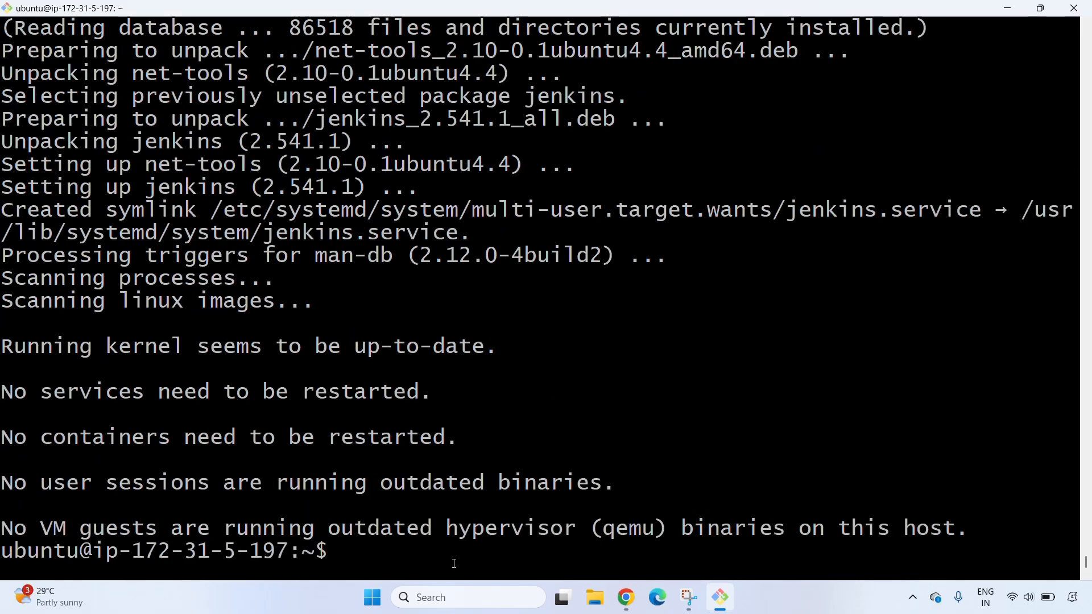
# Check the installed Jenkins version with jenkins --version
pyautogui.write('jenki')
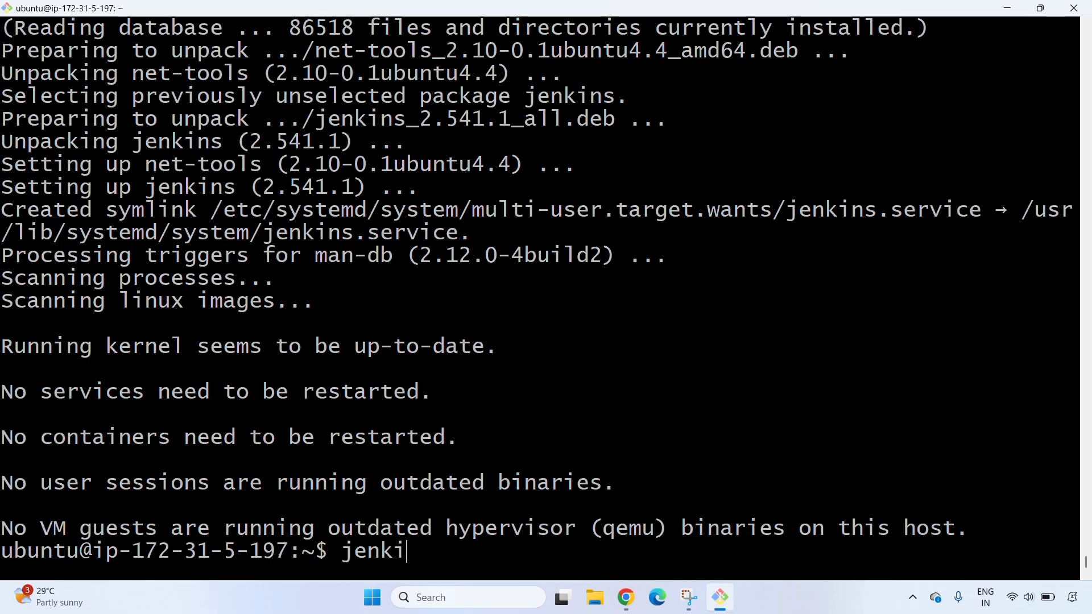
pyautogui.write('ns --ve')
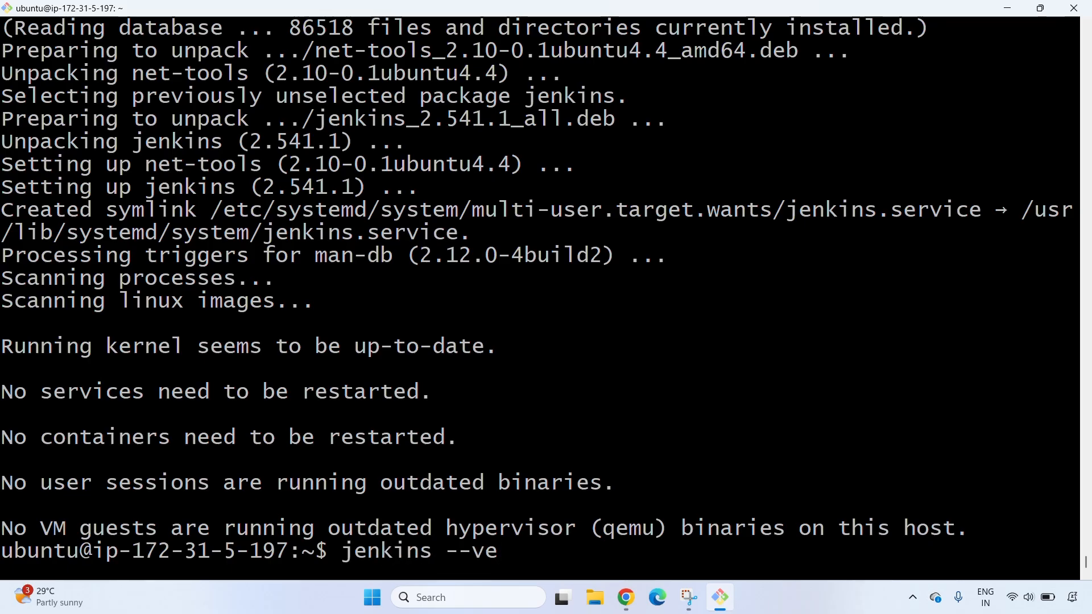
pyautogui.write('rsion')
pyautogui.press('Return')
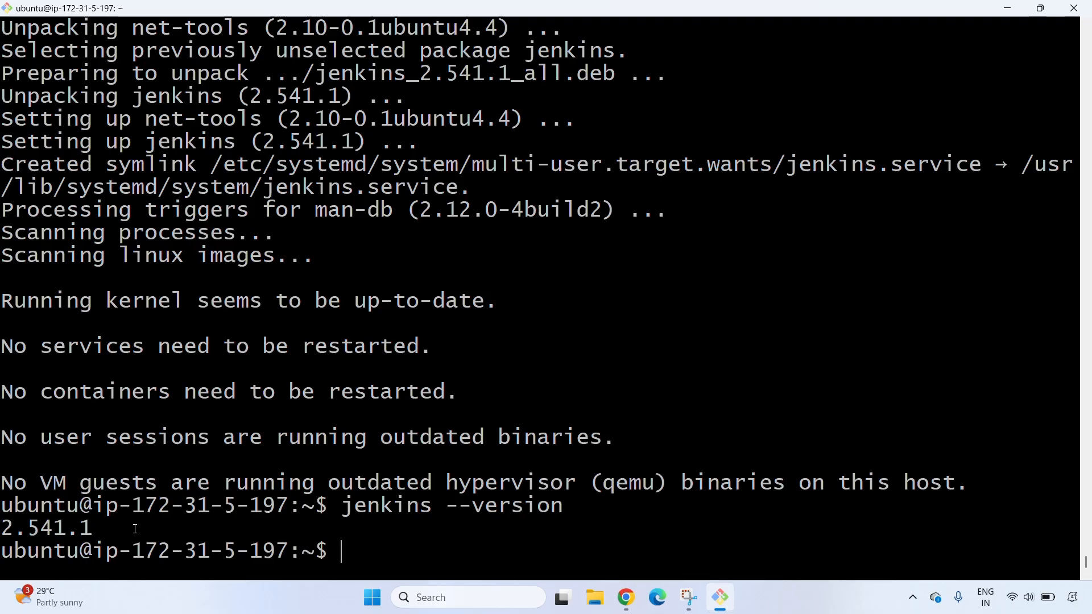
# Switch to the AWS console in Chrome and open the inbound rules of Jenkins_VM's security group launch-wizard-5 for editing
pyautogui.hotkey('alt', 'Tab')
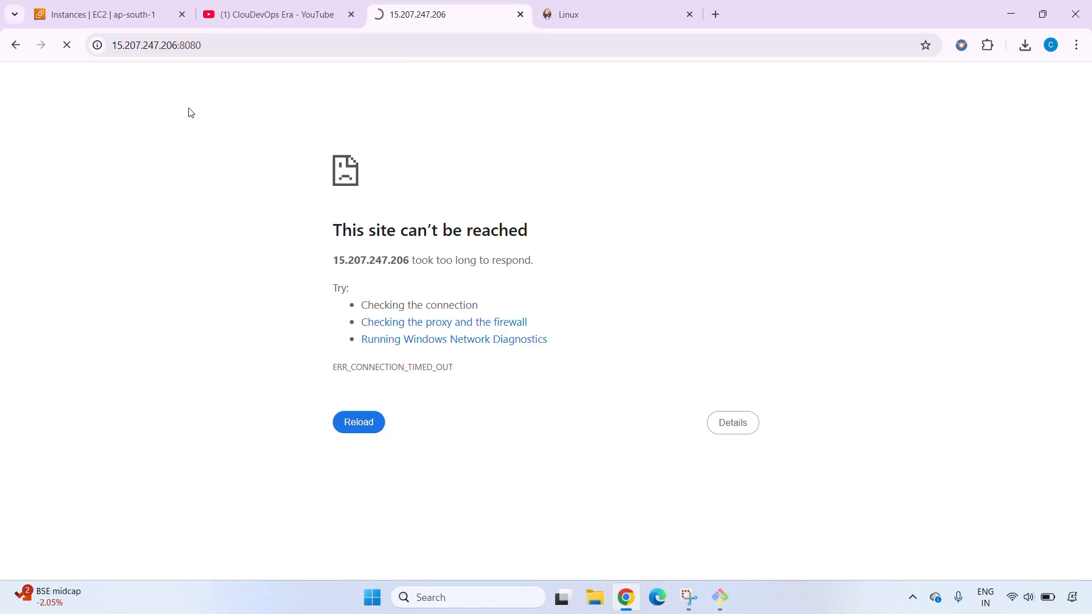
pyautogui.click(128, 17)
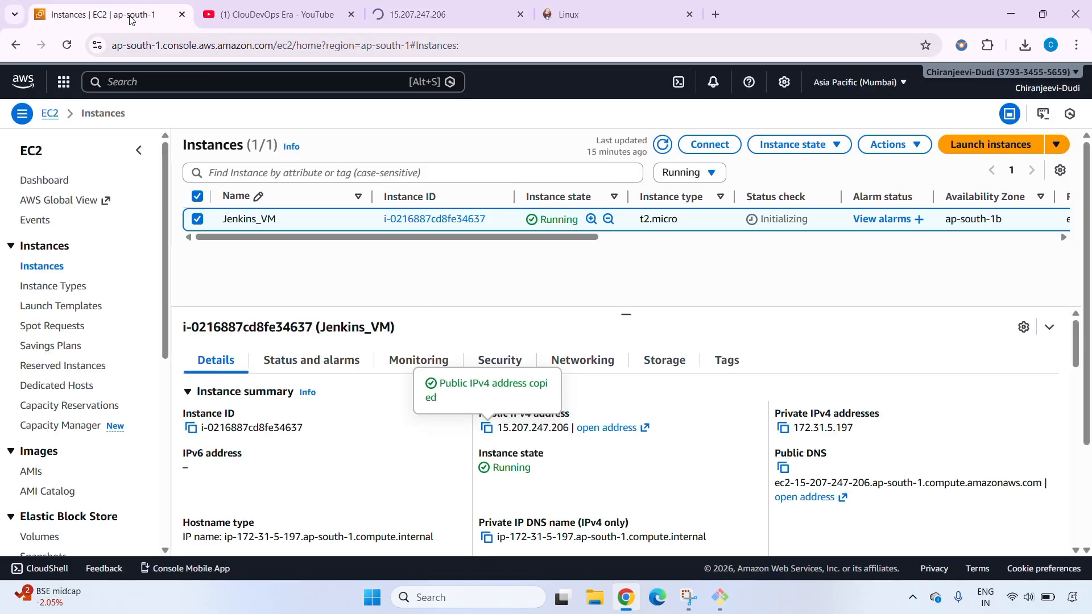
pyautogui.click(500, 365)
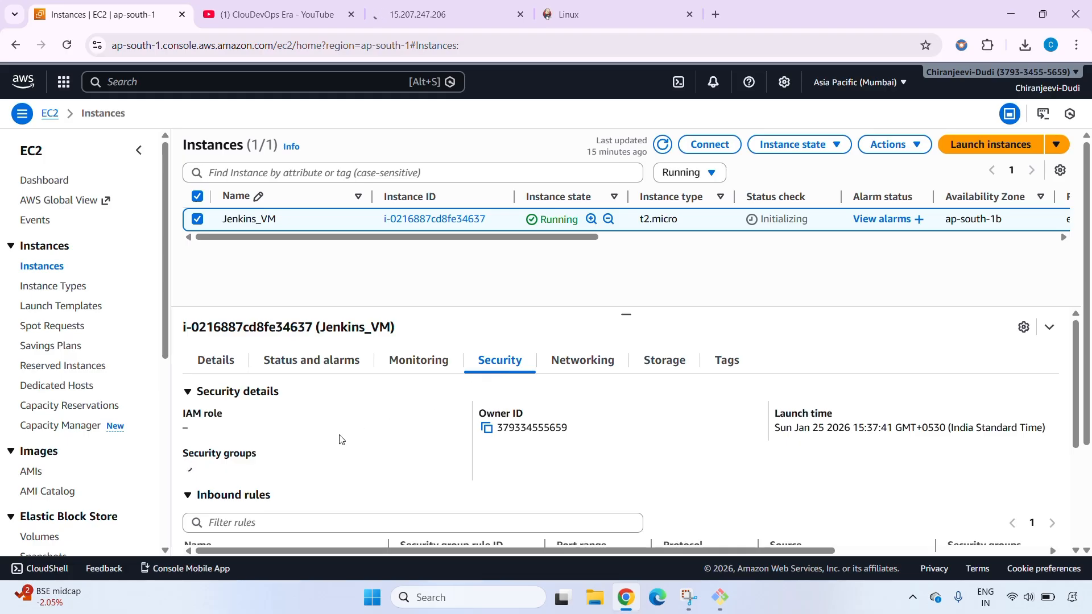
pyautogui.scroll(-2, 339, 439)
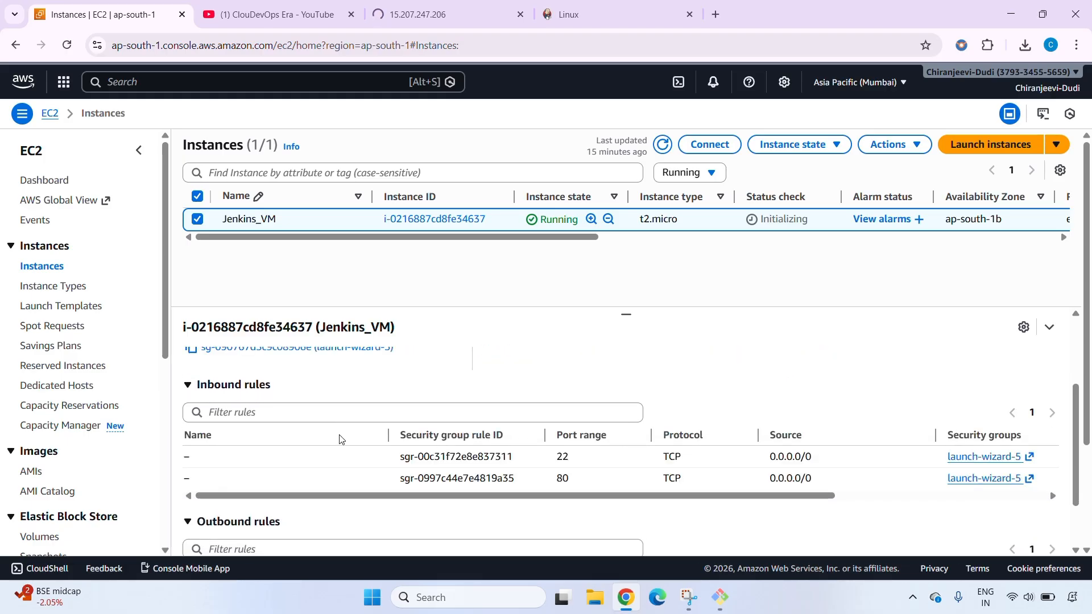
pyautogui.scroll(1, 340, 439)
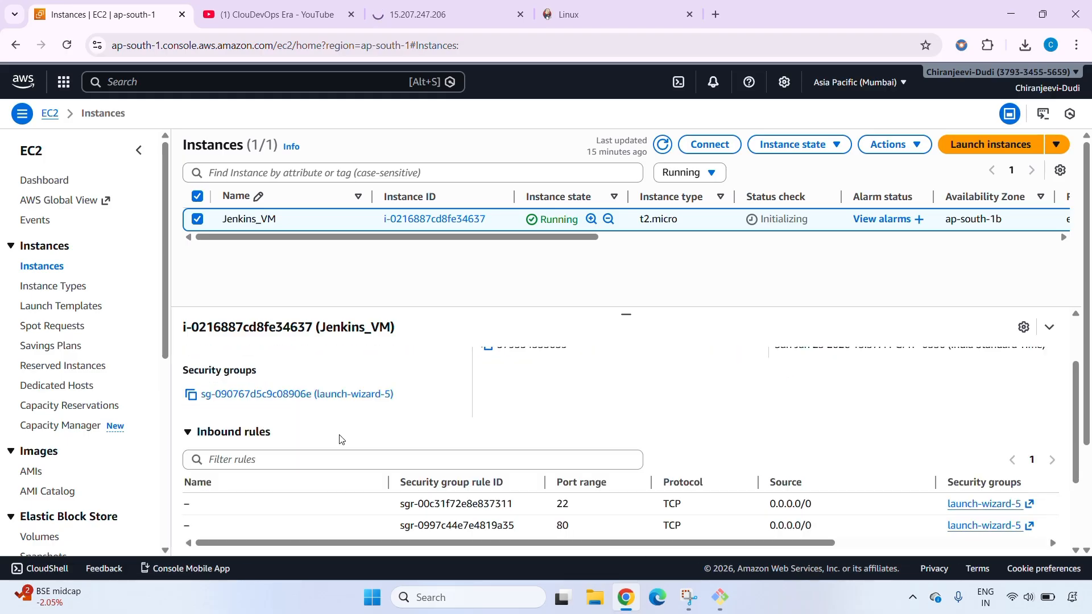
pyautogui.click(308, 396)
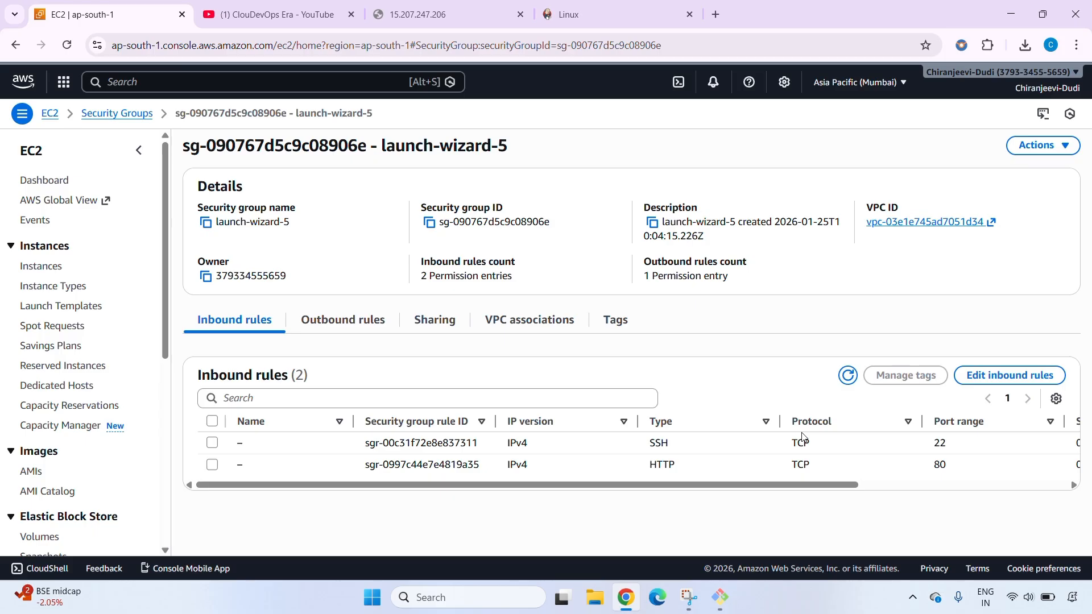
pyautogui.click(973, 385)
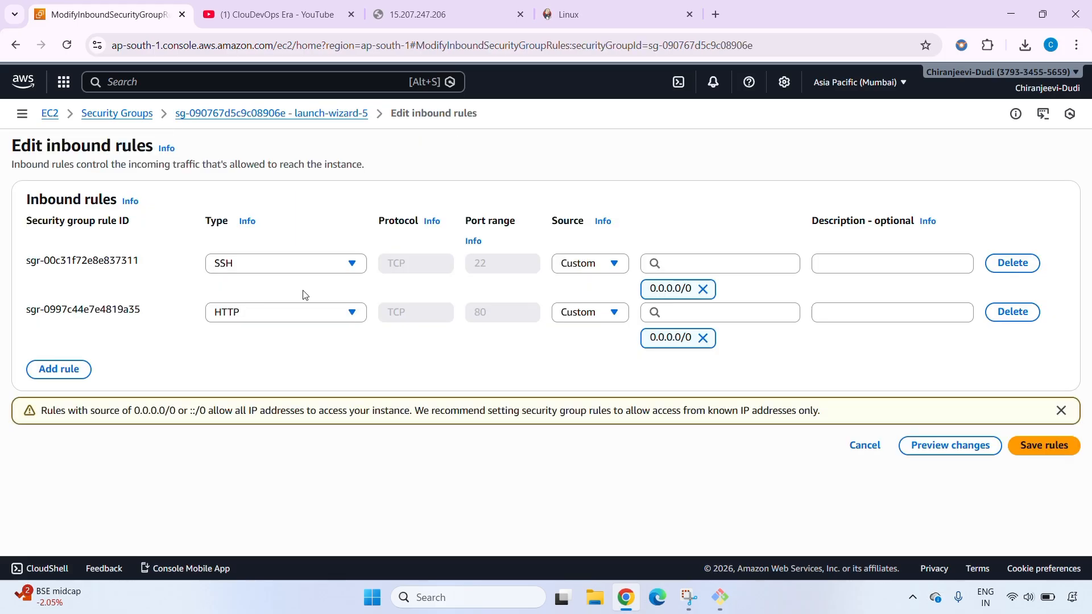
# Add a Custom TCP inbound rule for port 8080 with source Anywhere-IPv4
pyautogui.click(62, 366)
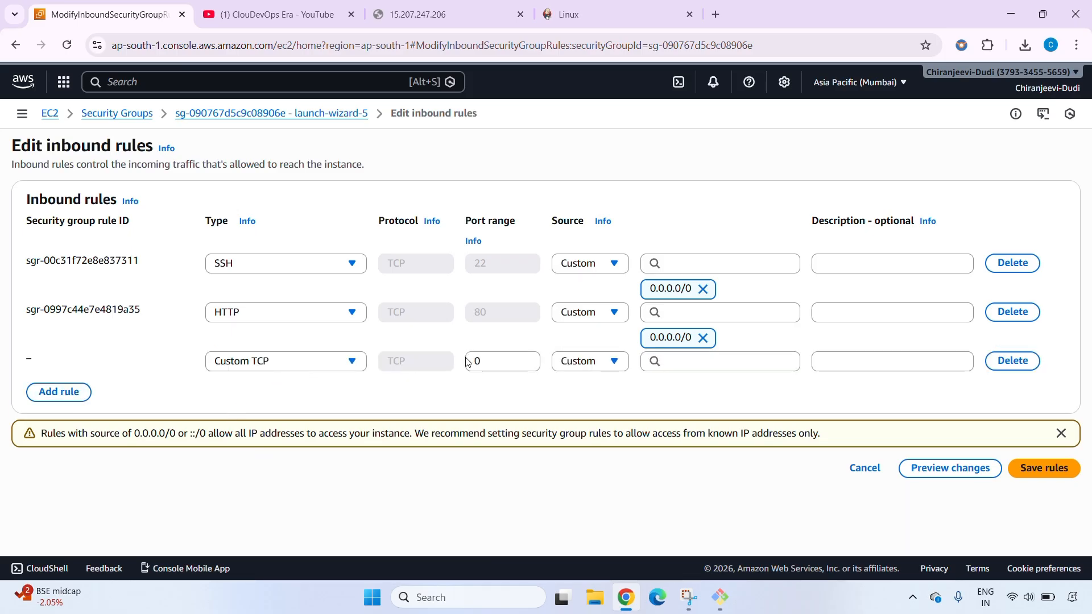
pyautogui.click(511, 365)
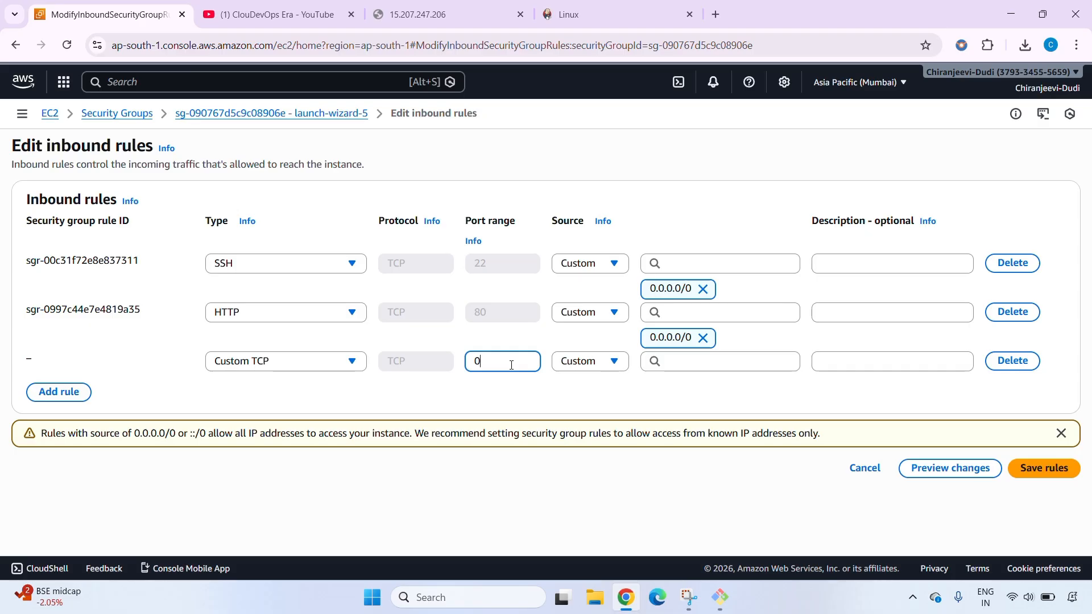
pyautogui.press('BackSpace')
pyautogui.write('8080')
pyautogui.click(589, 361)
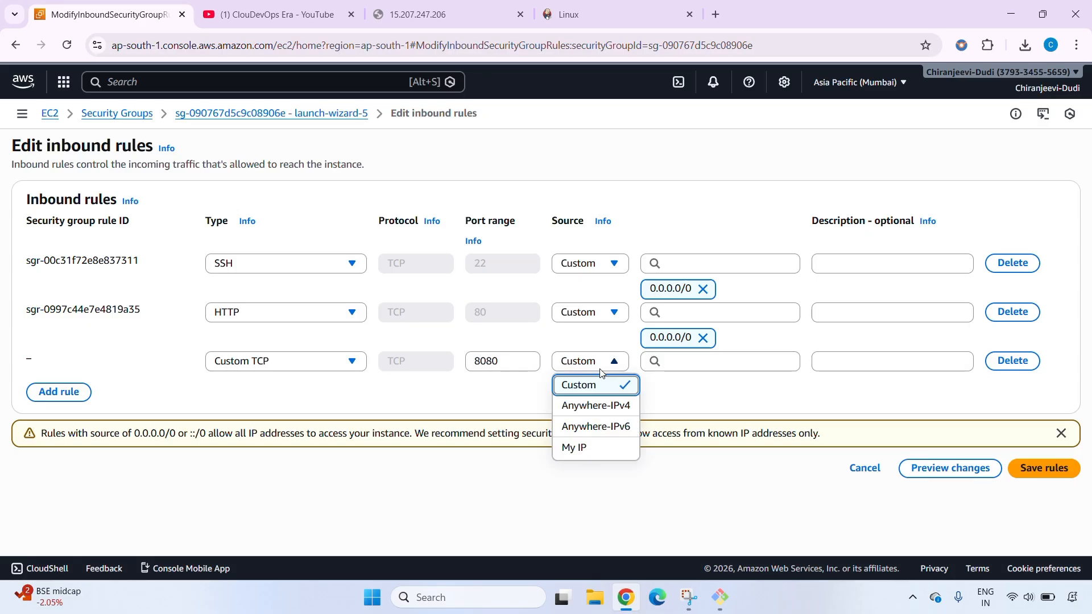
pyautogui.click(605, 407)
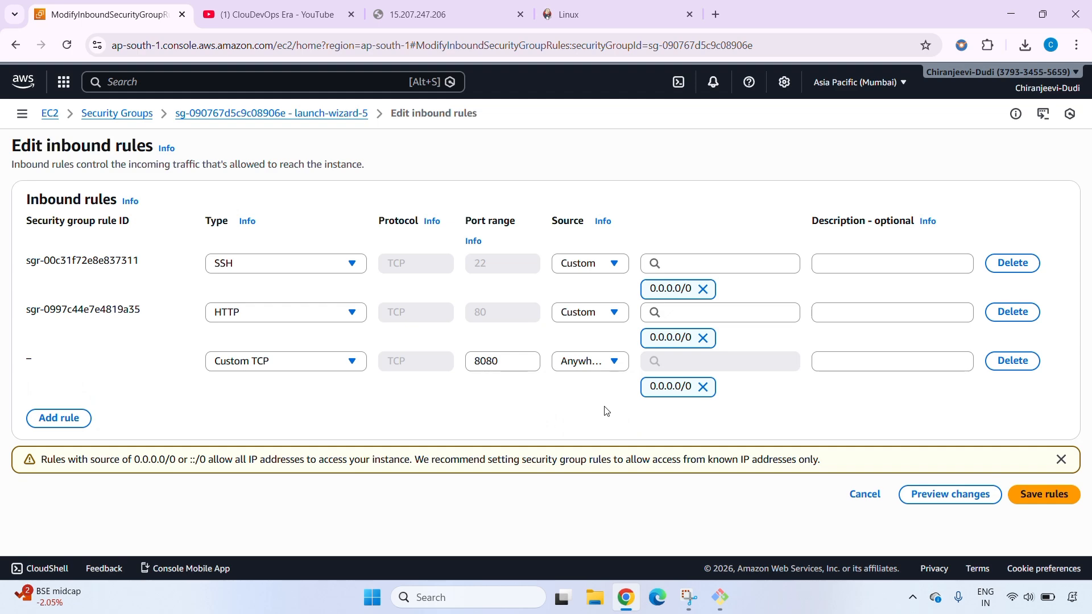
# Save the security group's new inbound rule and reload the Jenkins page at 15.207.247.206:8080
pyautogui.click(1042, 496)
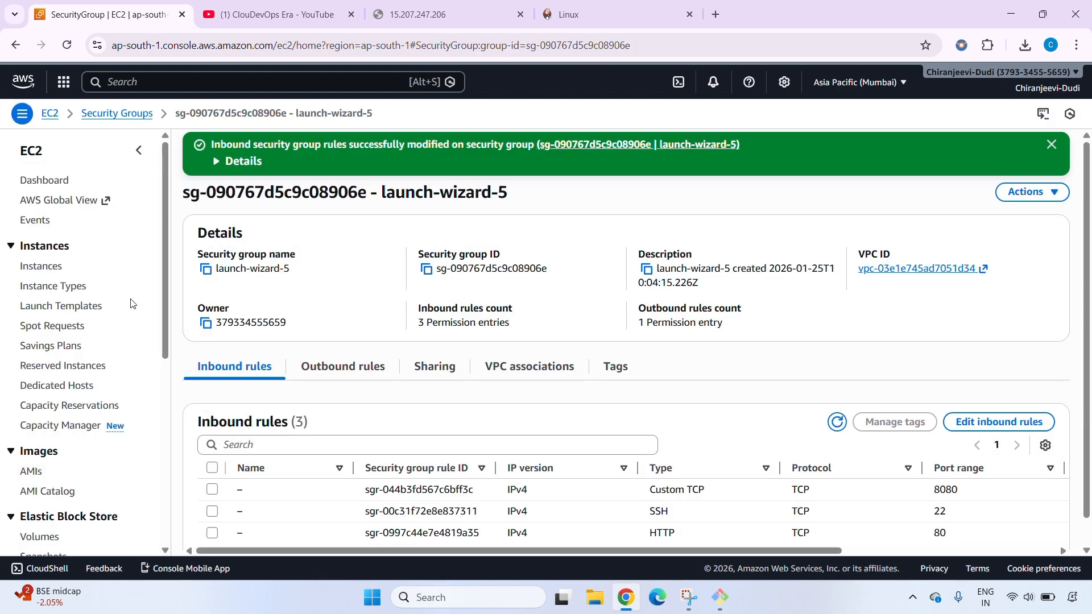
pyautogui.scroll(-1, 378, 336)
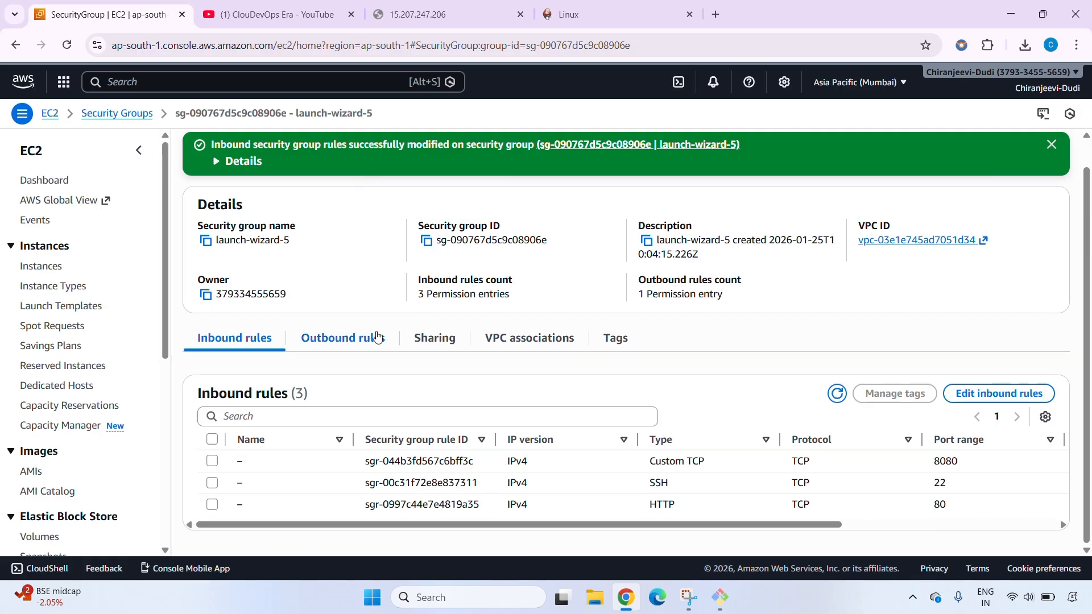
pyautogui.click(403, 15)
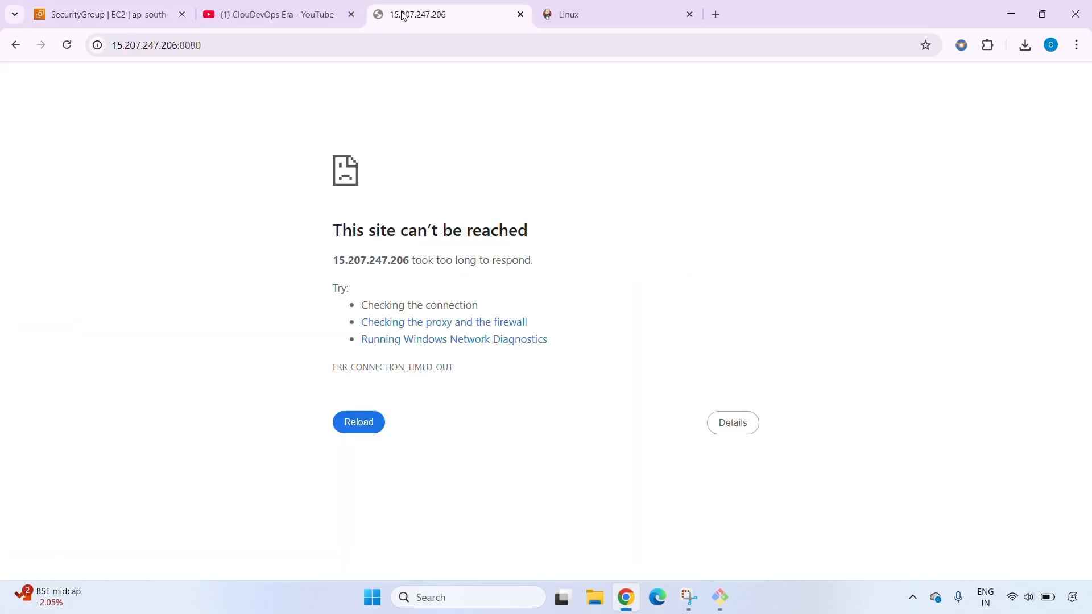
pyautogui.click(66, 48)
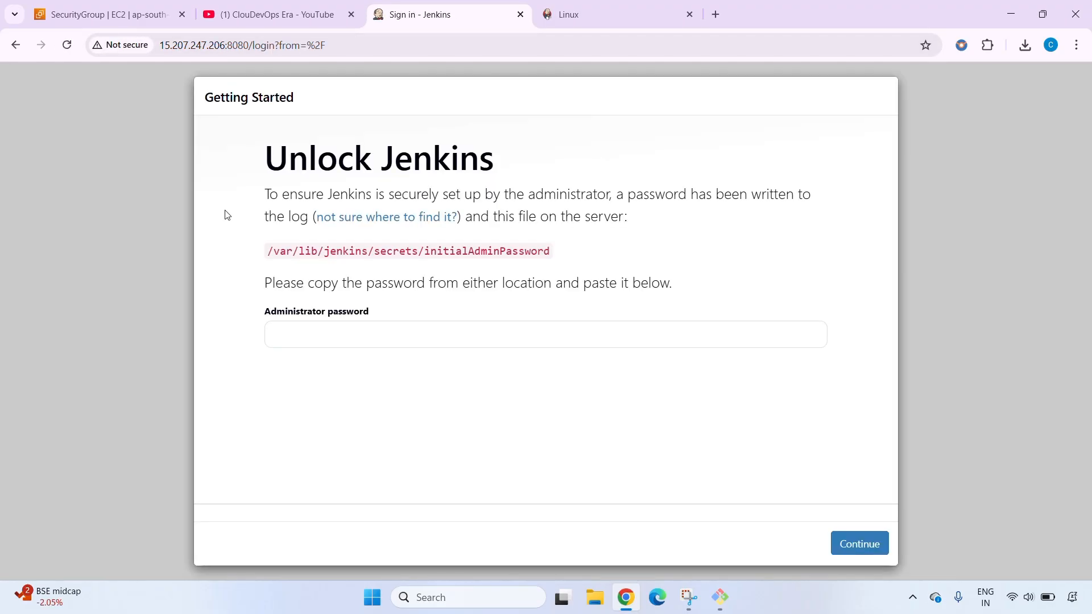
# Copy the initial admin password file's path and print the file in Git Bash with sudo cat /var/lib/jenkins/secrets/initialAdminPassword
pyautogui.click(307, 344)
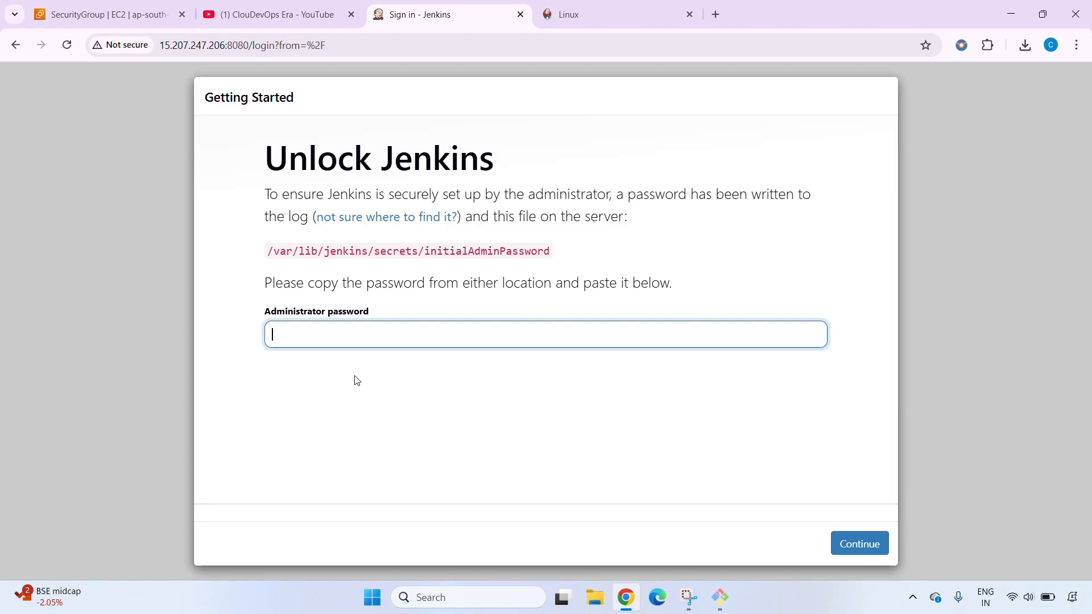
pyautogui.tripleClick(290, 250)
pyautogui.hotkey('ctrl', 'c')
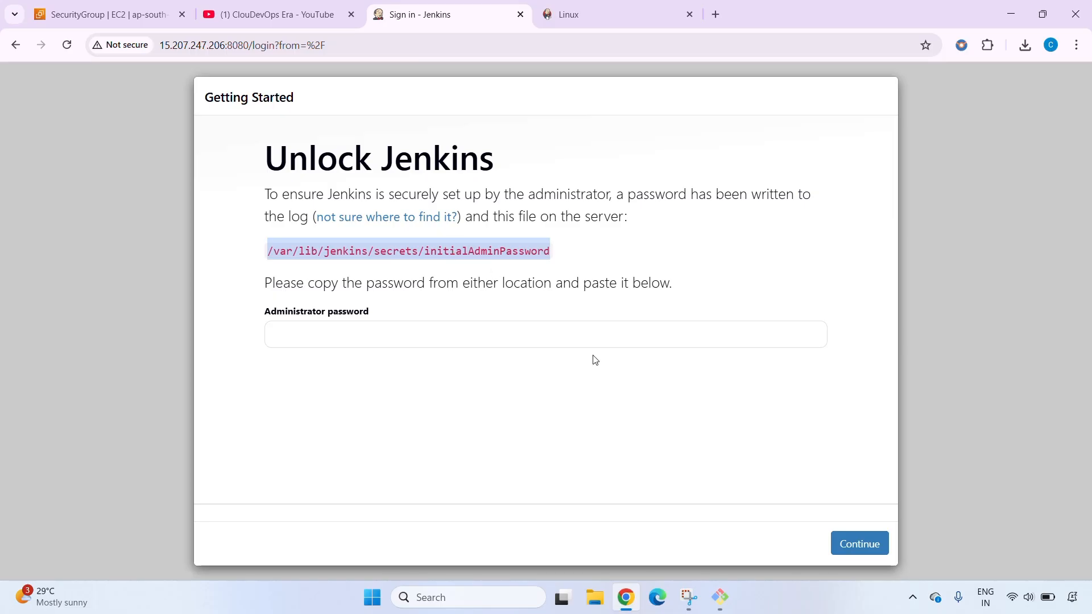
pyautogui.click(720, 596)
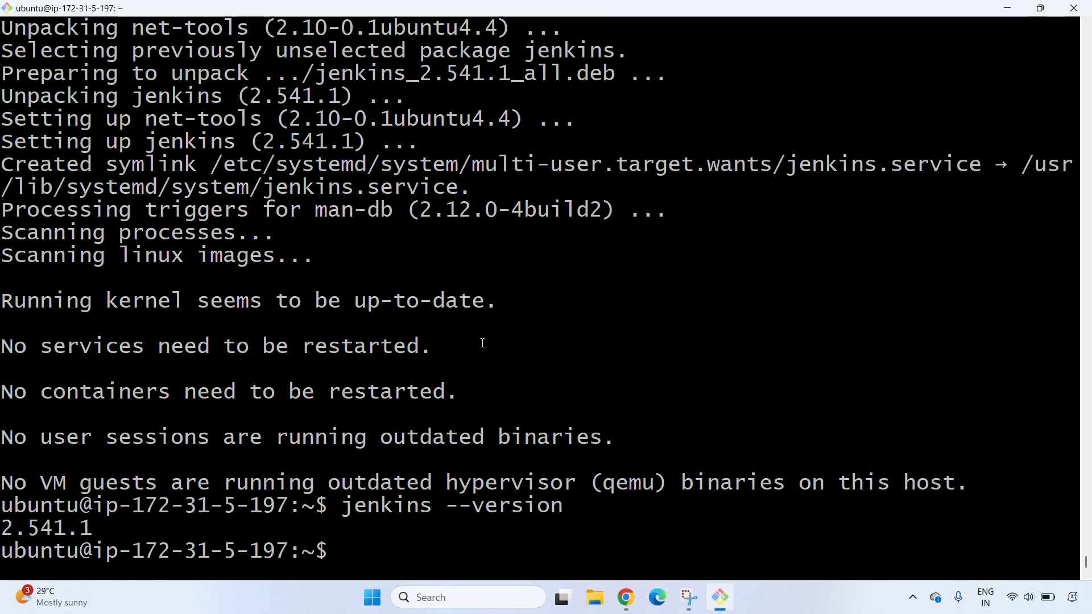
pyautogui.write('sudo cat')
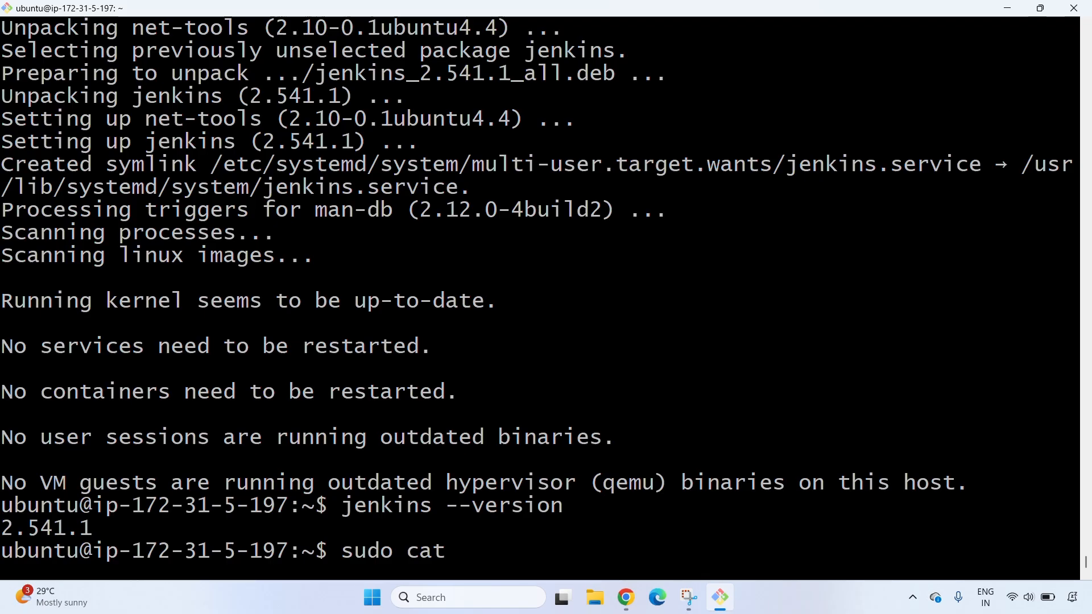
pyautogui.rightClick(569, 553)
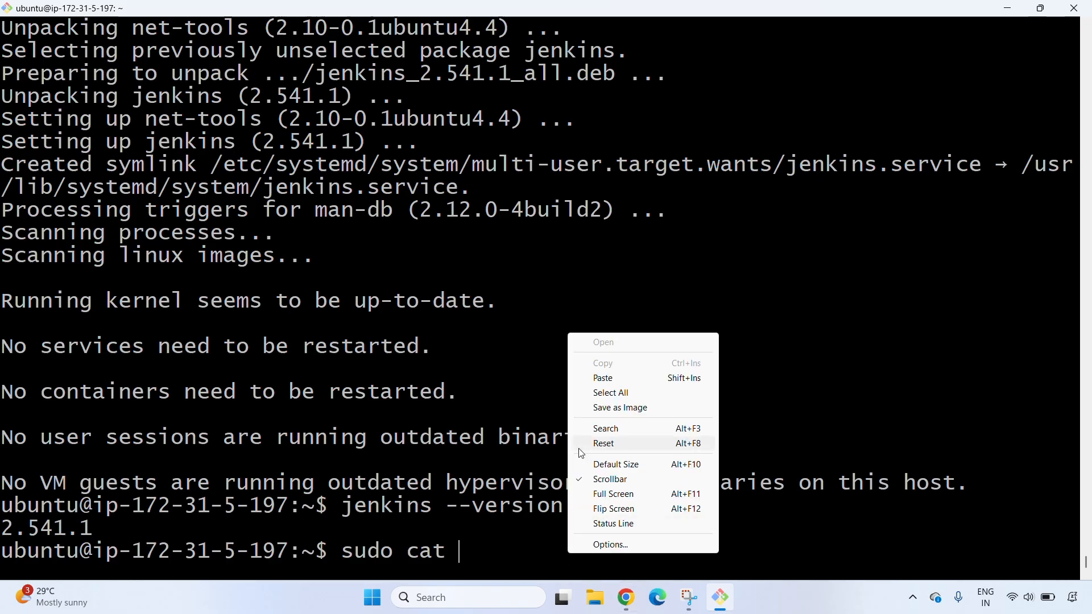
pyautogui.click(603, 378)
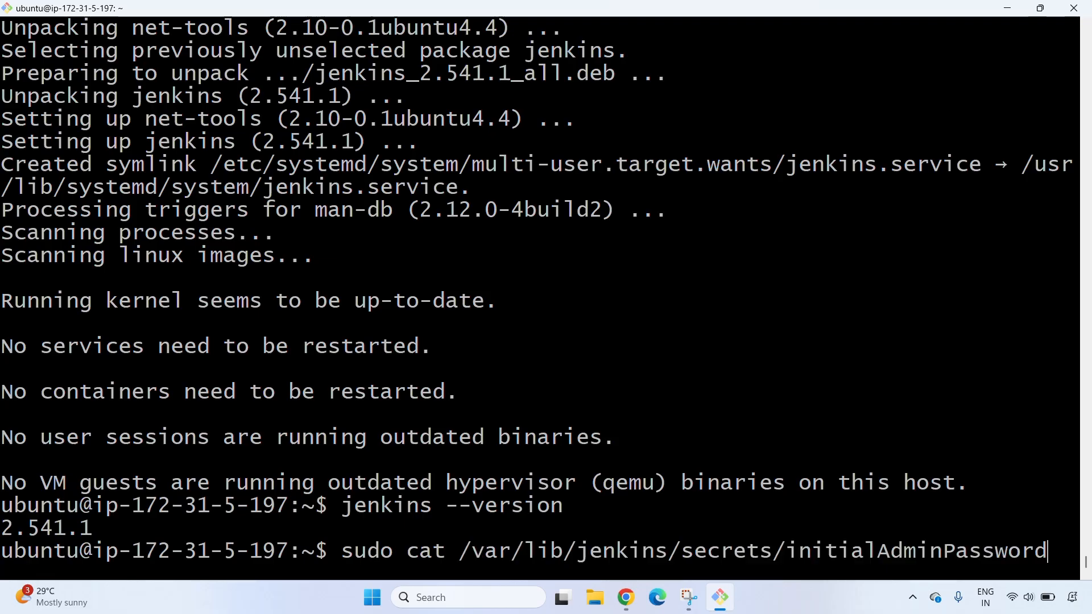
pyautogui.press('Return')
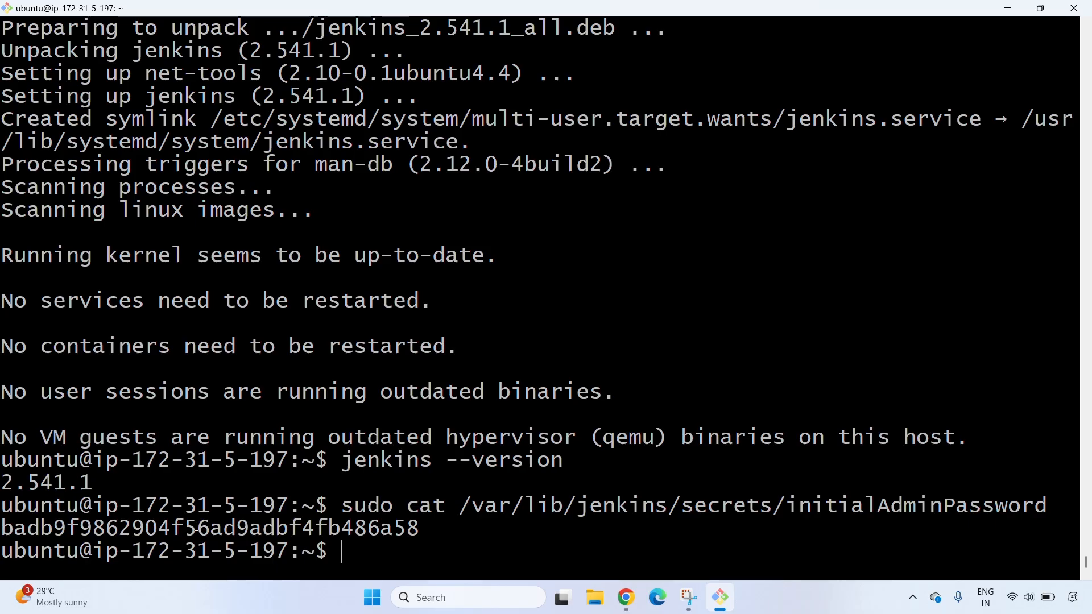
# Unlock Jenkins in Chrome with the administrator password copied from the terminal, without saving it in the browser, and install the suggested plugins
pyautogui.doubleClick(334, 530)
pyautogui.rightClick(334, 530)
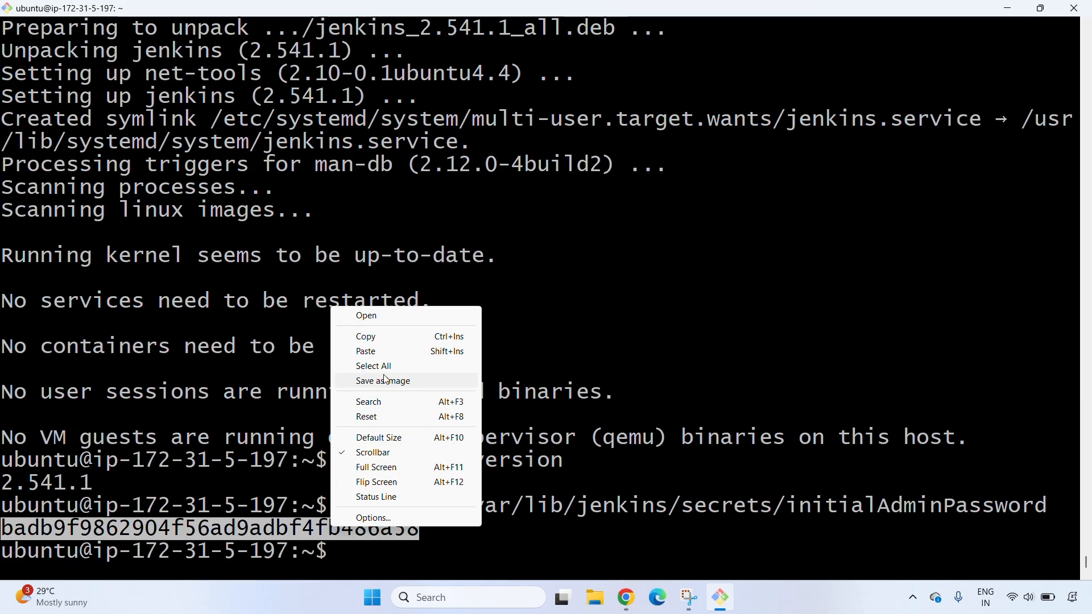
pyautogui.click(396, 338)
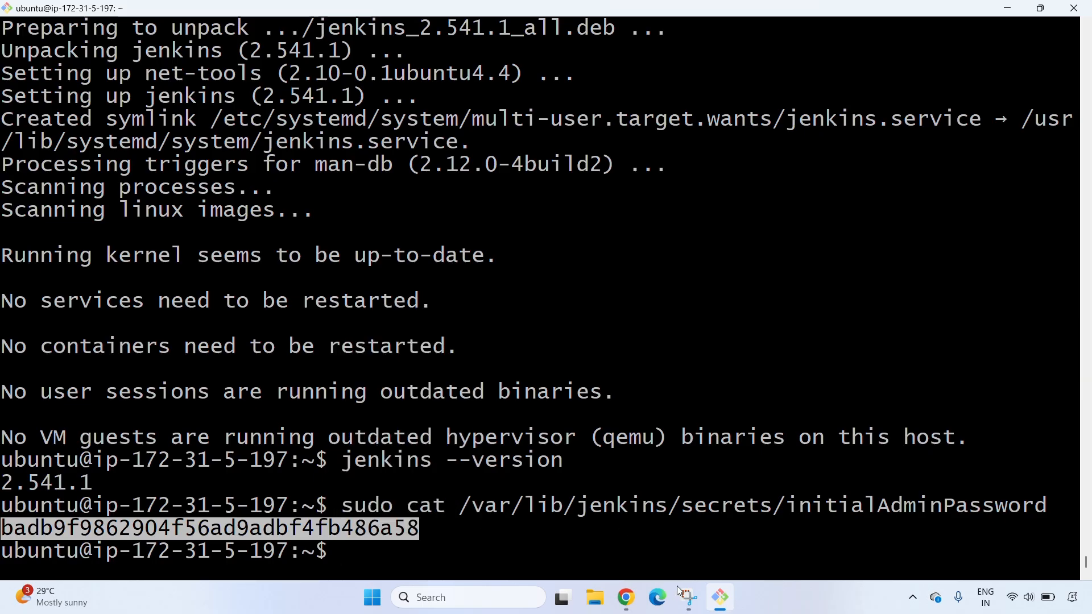
pyautogui.click(630, 594)
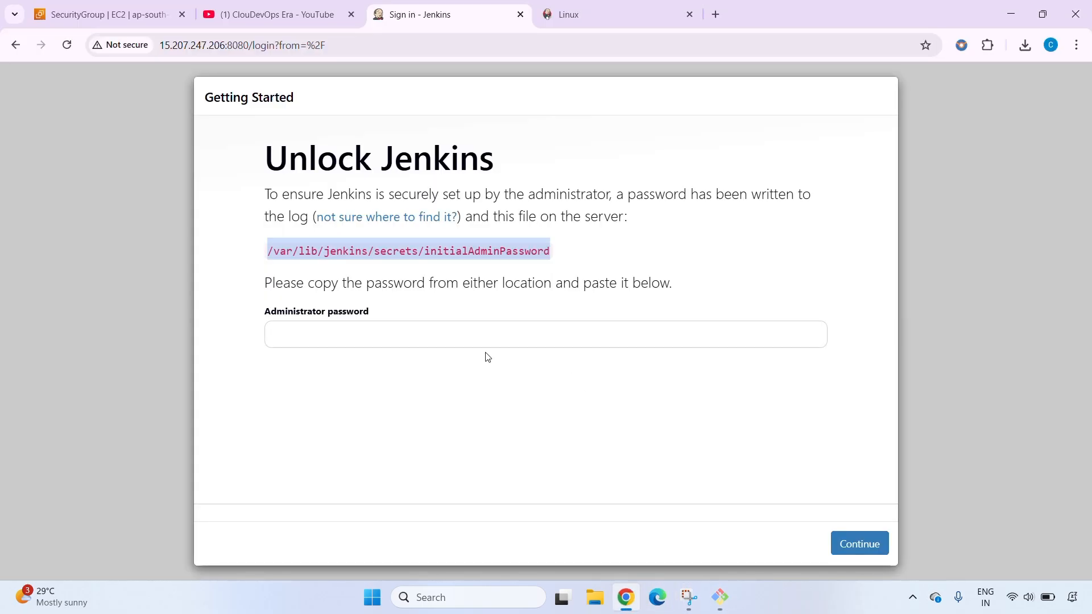
pyautogui.click(372, 333)
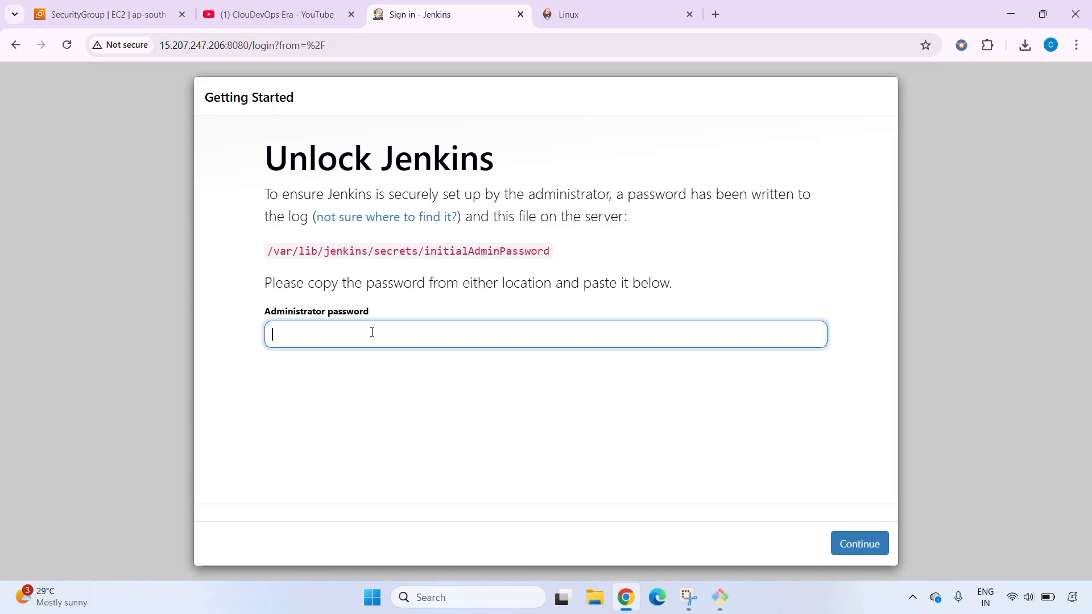
pyautogui.hotkey('ctrl', 'v')
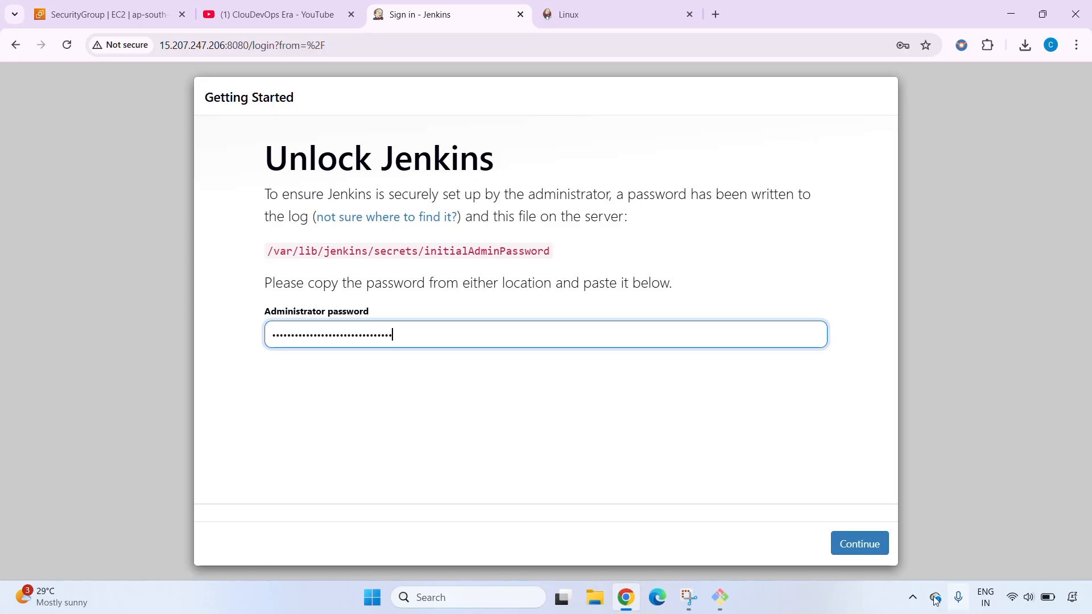
pyautogui.click(864, 544)
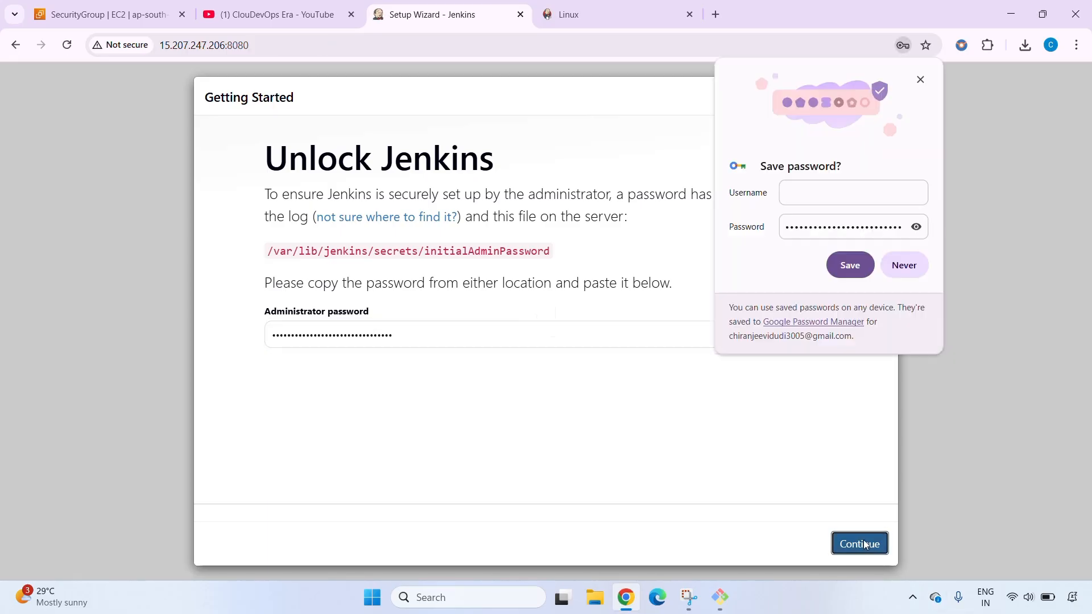
pyautogui.click(904, 265)
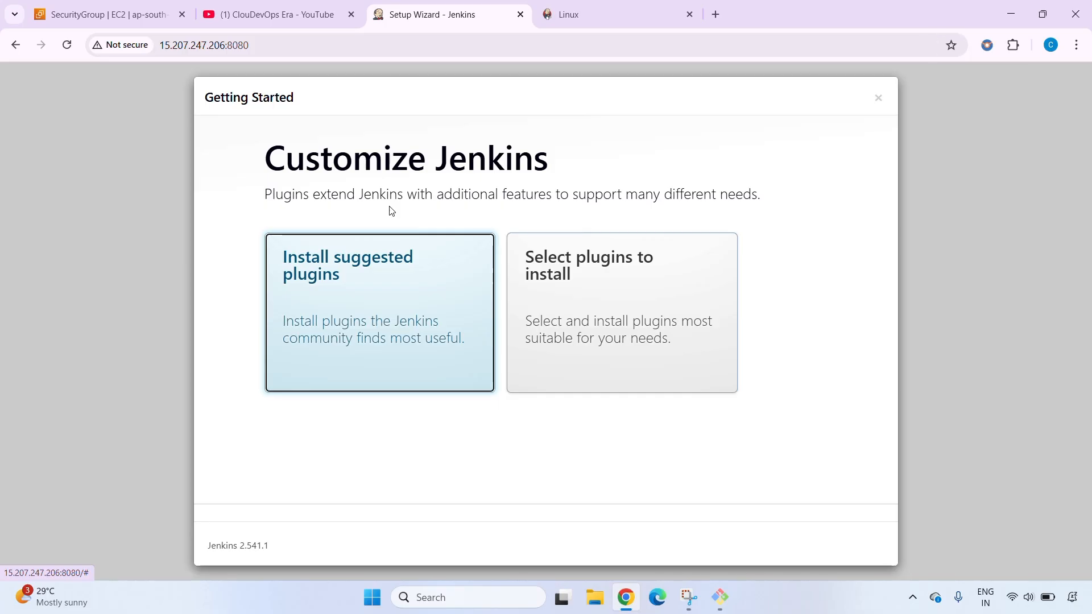
pyautogui.click(434, 309)
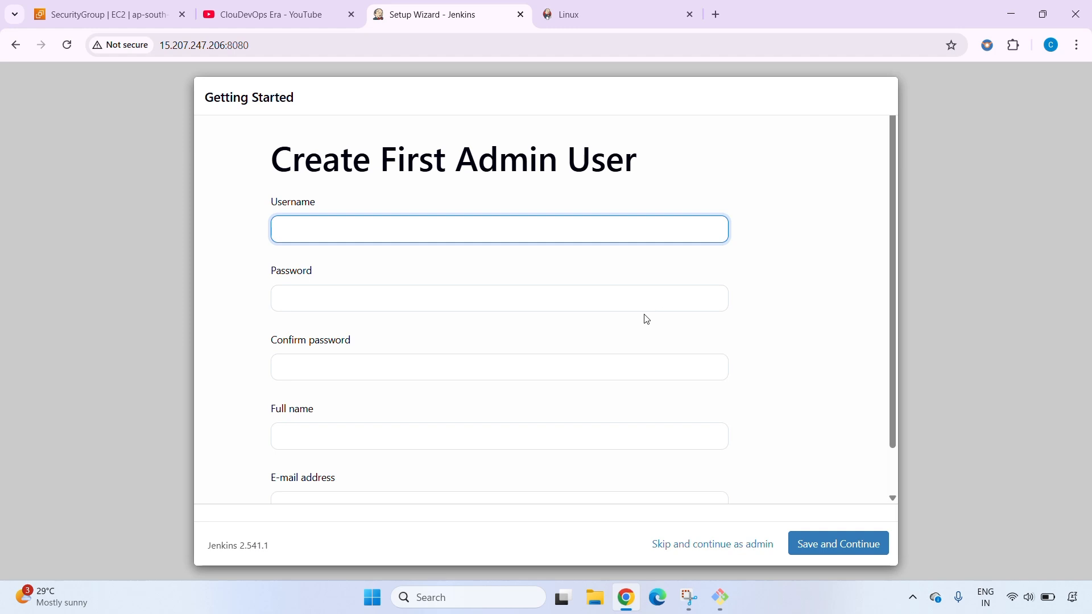
# Create the first admin user with username and full name admin, filling in and confirming the account password and entering the e-mail address
pyautogui.scroll(-1, 647, 319)
pyautogui.scroll(1, 646, 318)
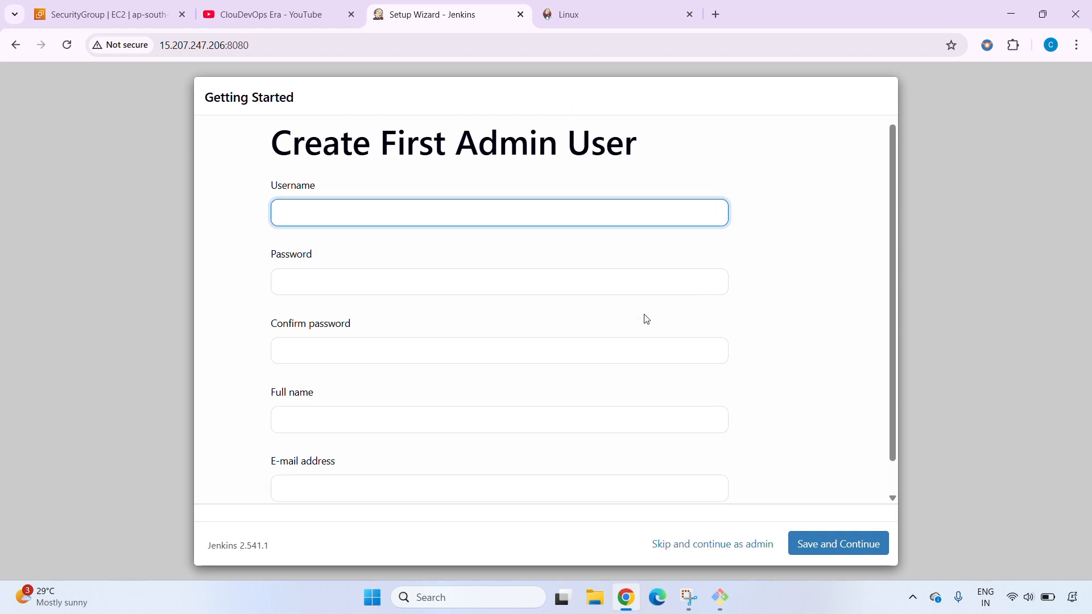
pyautogui.write('dmin')
pyautogui.click(506, 280)
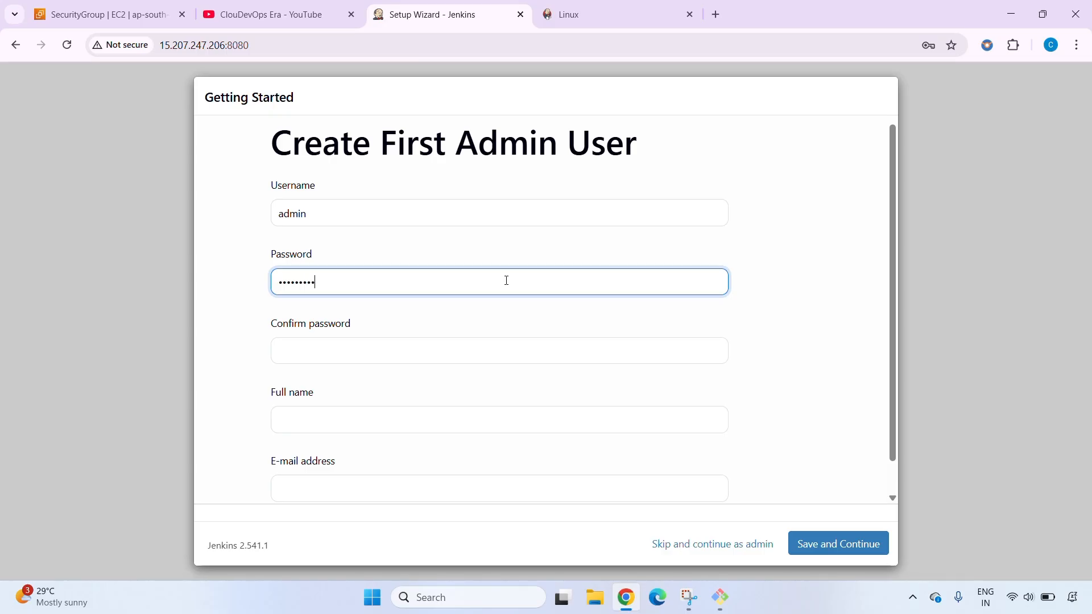
pyautogui.click(451, 349)
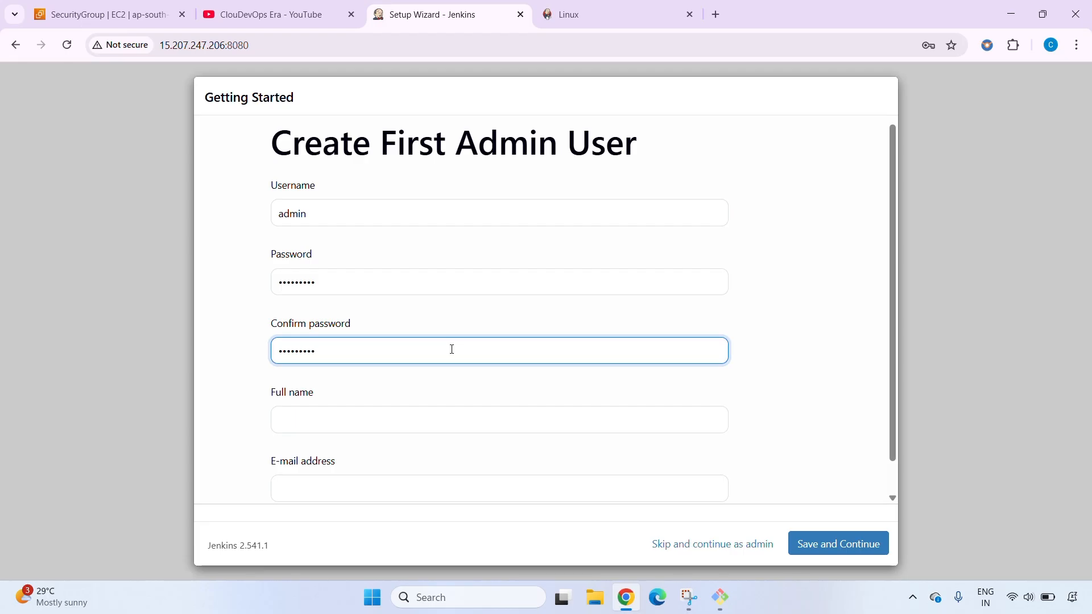
pyautogui.write('admin')
pyautogui.click(366, 493)
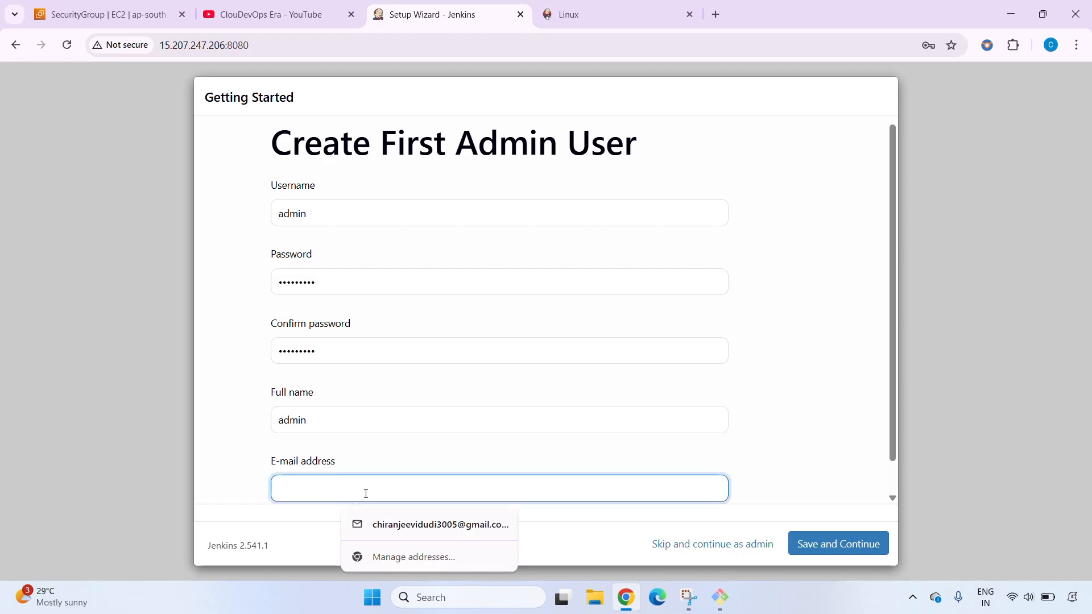
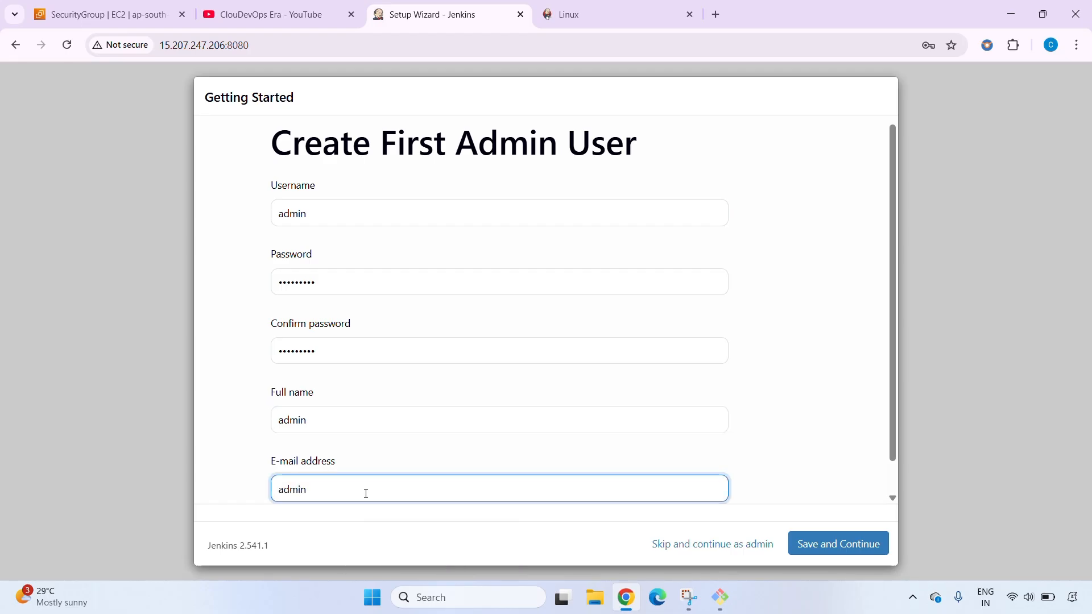
pyautogui.click(828, 540)
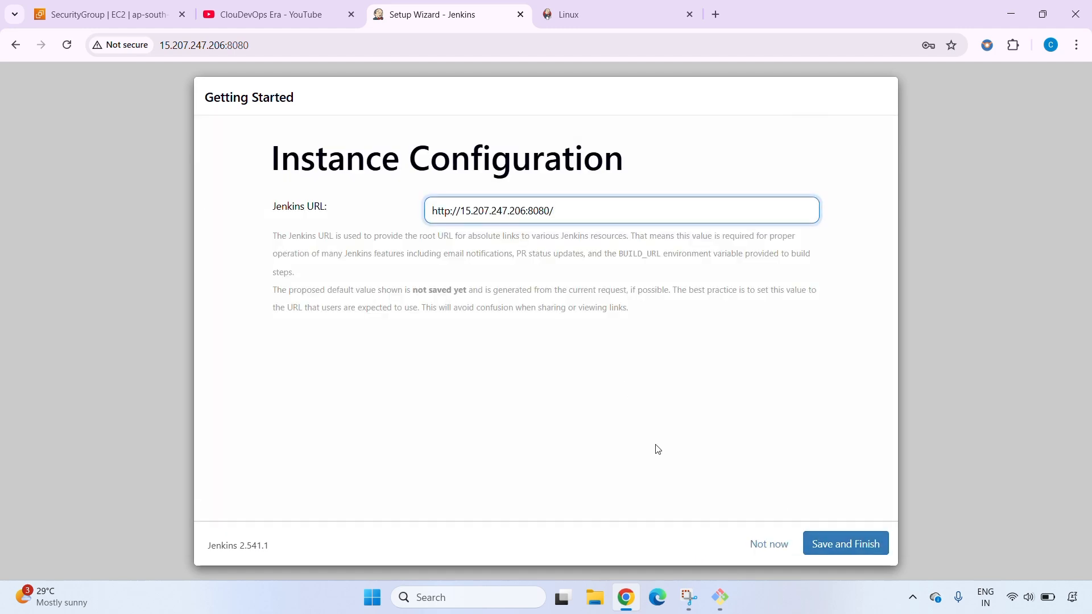
pyautogui.click(853, 544)
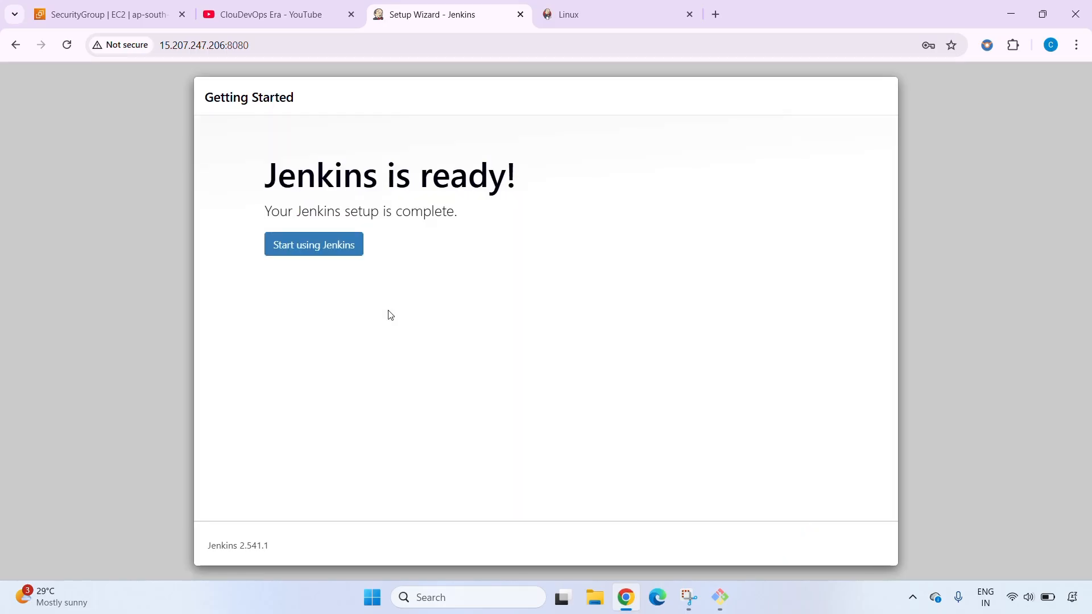
pyautogui.click(327, 256)
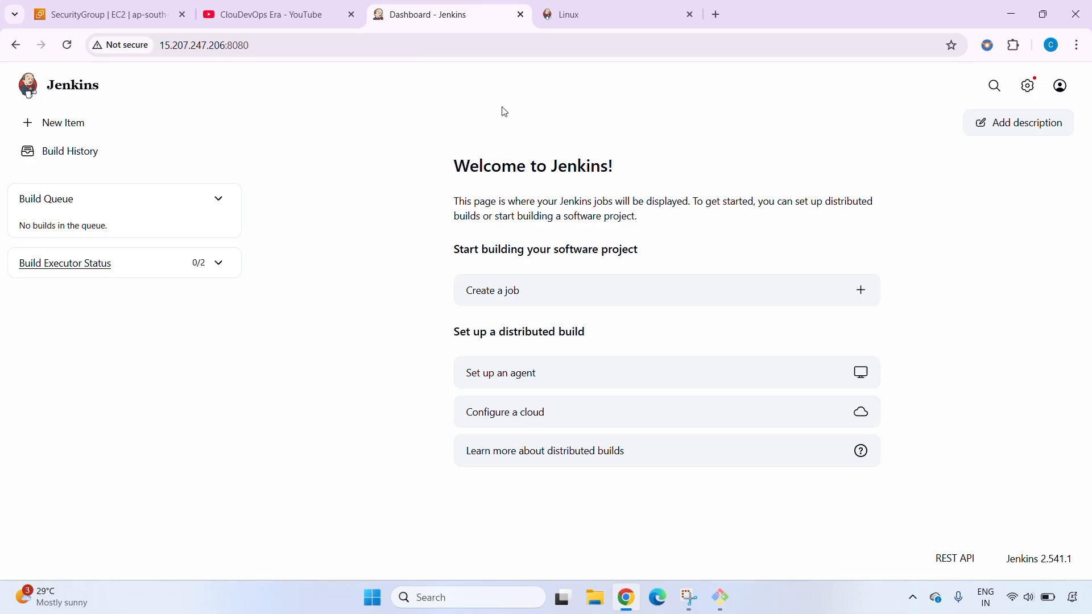
# Create a new item of type Pipeline named test_pipeline
pyautogui.click(68, 130)
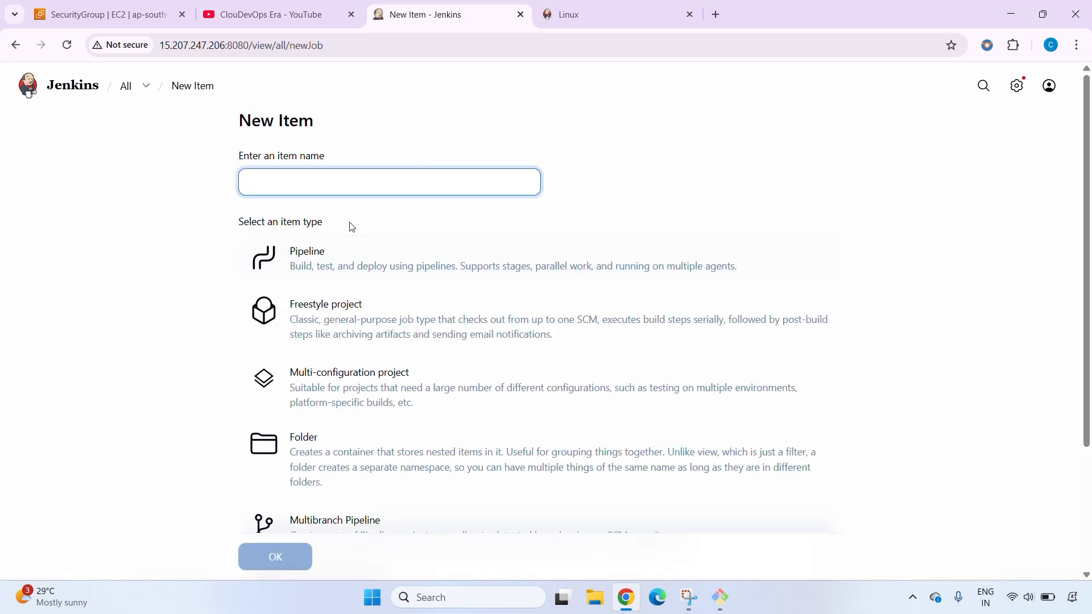
pyautogui.scroll(-3, 349, 227)
pyautogui.scroll(3, 358, 227)
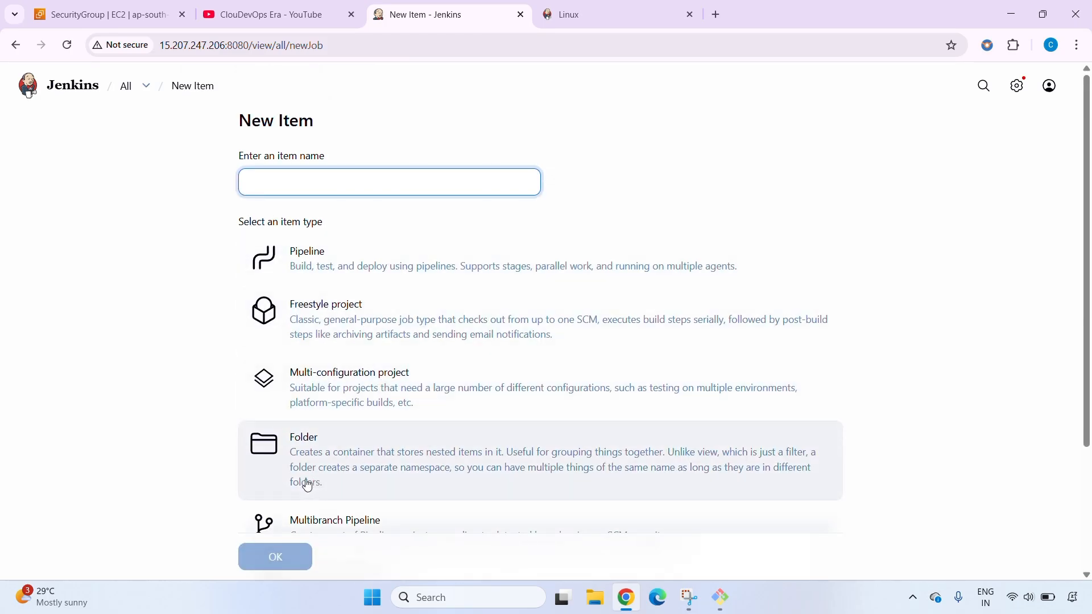
pyautogui.scroll(-2, 307, 485)
pyautogui.scroll(3, 306, 479)
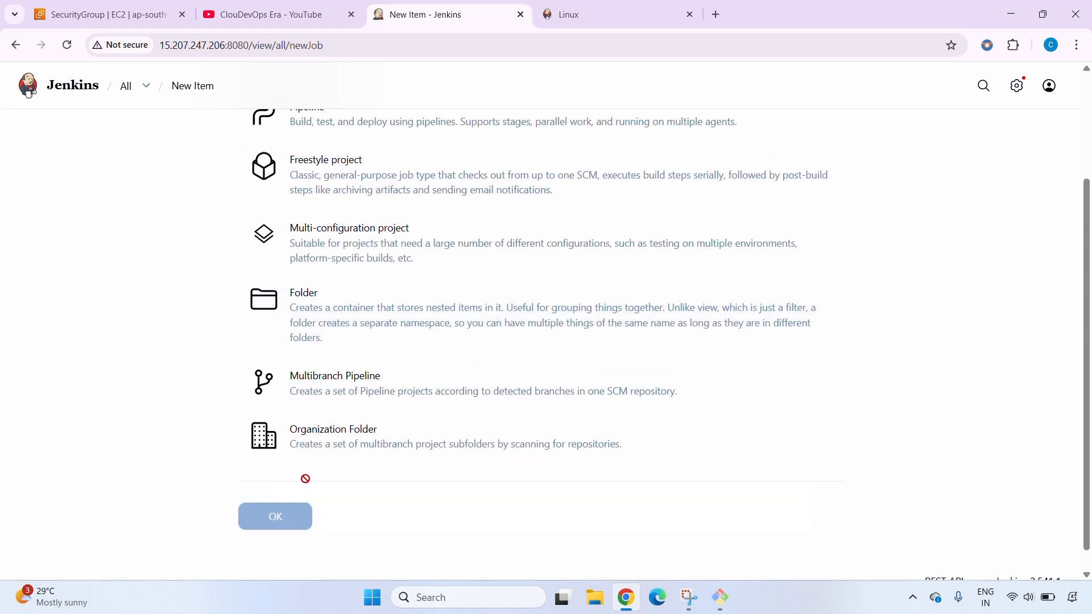
pyautogui.scroll(-3, 351, 303)
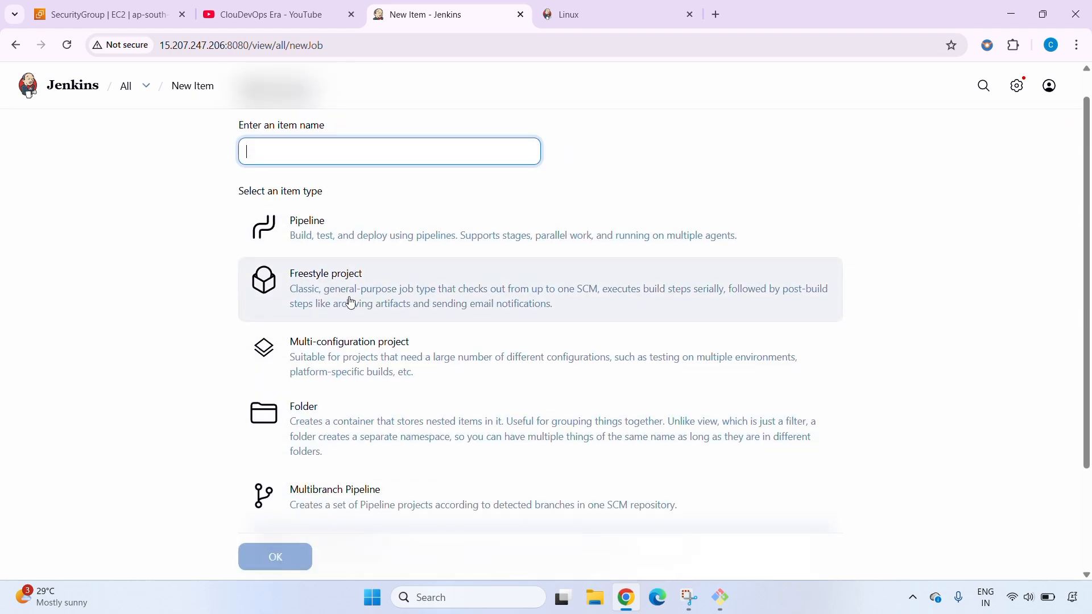
pyautogui.scroll(3, 351, 303)
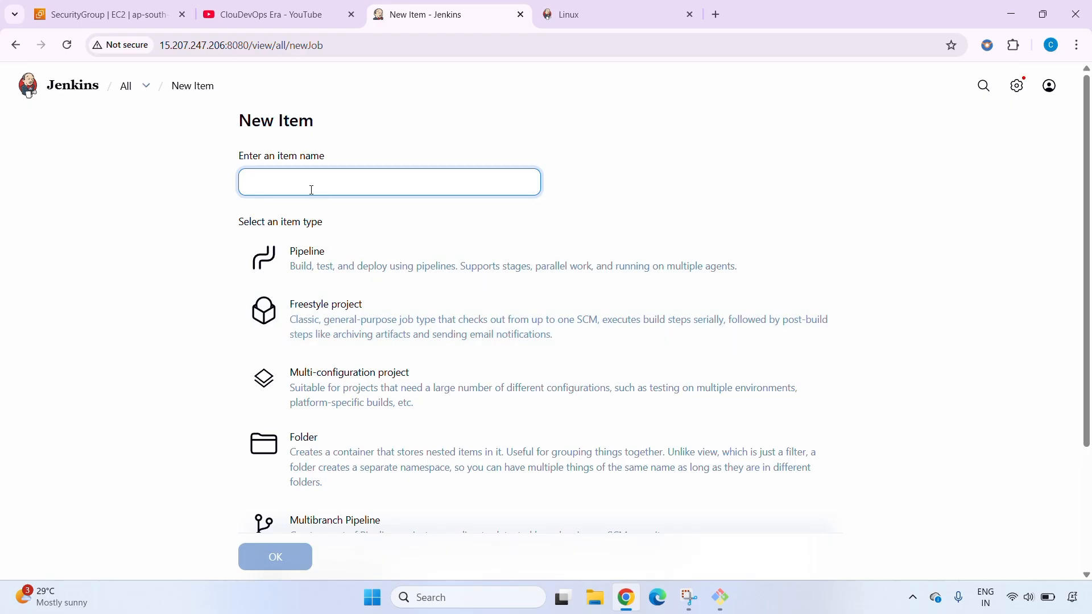
pyautogui.write('test_pipeline')
pyautogui.click(316, 262)
pyautogui.click(282, 554)
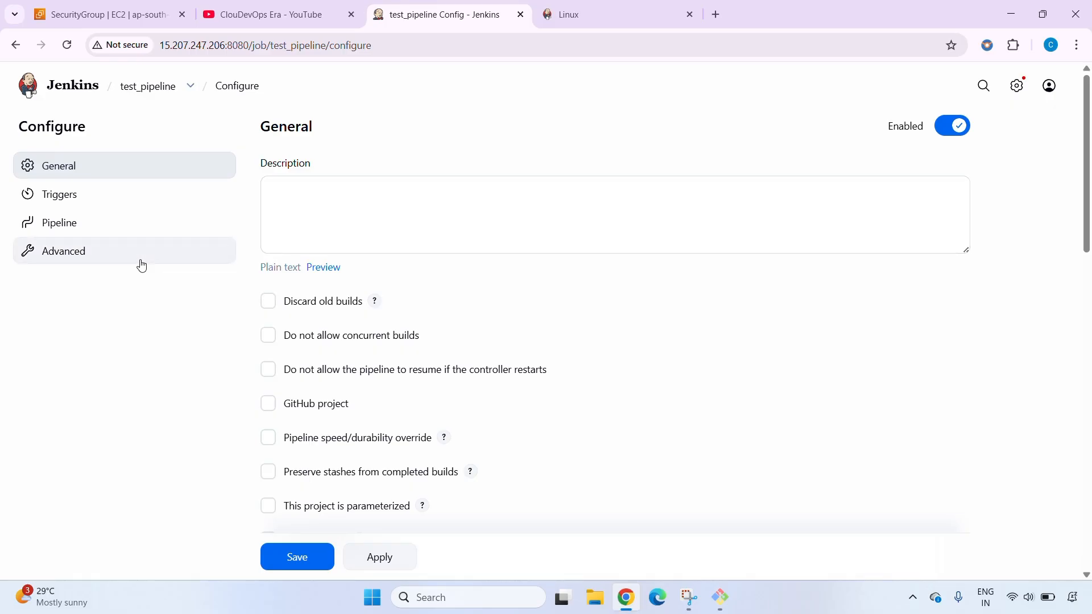
# Enable discarding old builds for test_pipeline with Log Rotation, keeping builds for 1 day and a maximum of 2 builds
pyautogui.scroll(-1, 242, 360)
pyautogui.scroll(1, 242, 359)
pyautogui.scroll(-7, 352, 393)
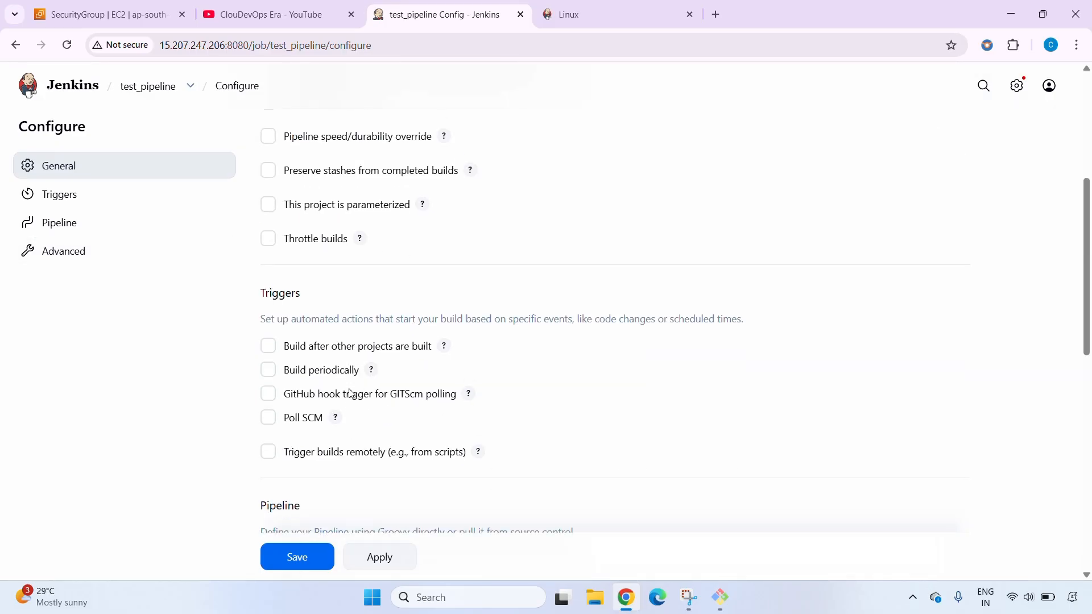
pyautogui.scroll(-6, 352, 393)
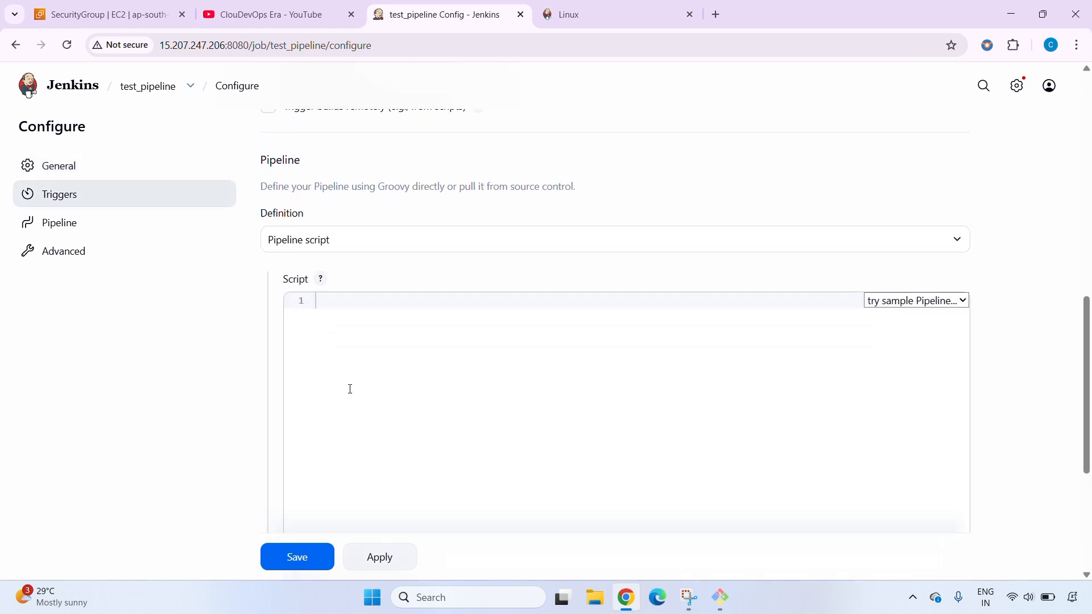
pyautogui.scroll(13, 363, 390)
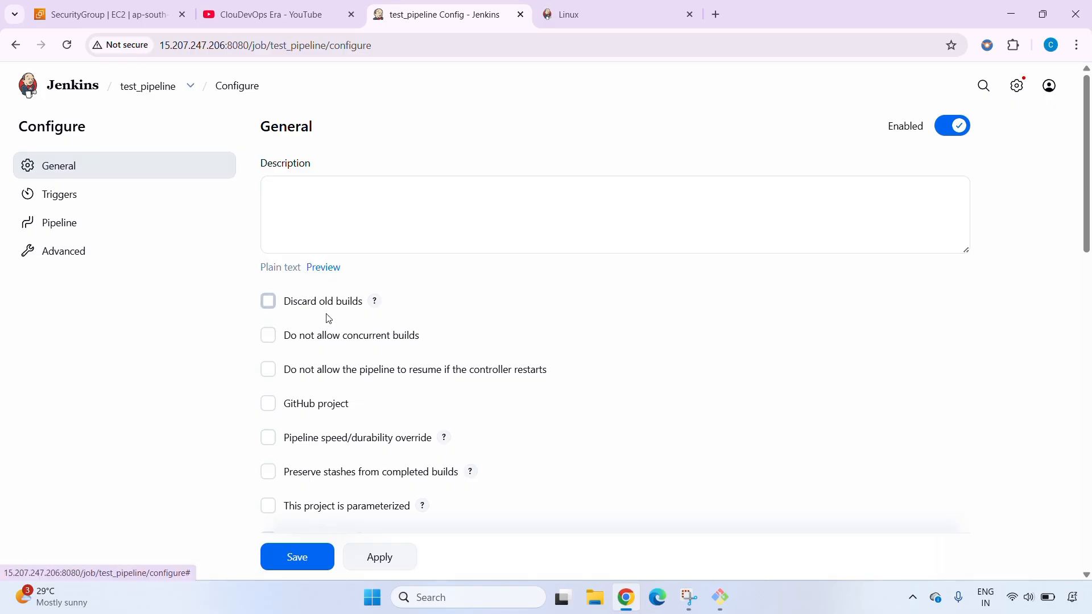
pyautogui.click(270, 304)
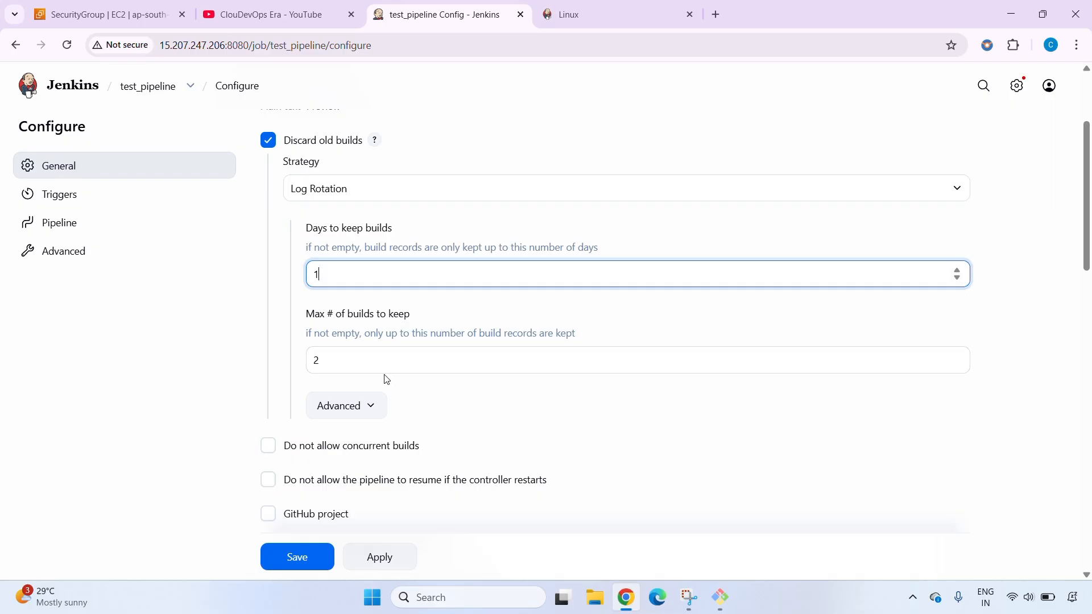
# Fill the pipeline script with the Hello World sample and save the job configuration
pyautogui.scroll(-5, 386, 379)
pyautogui.scroll(-4, 386, 380)
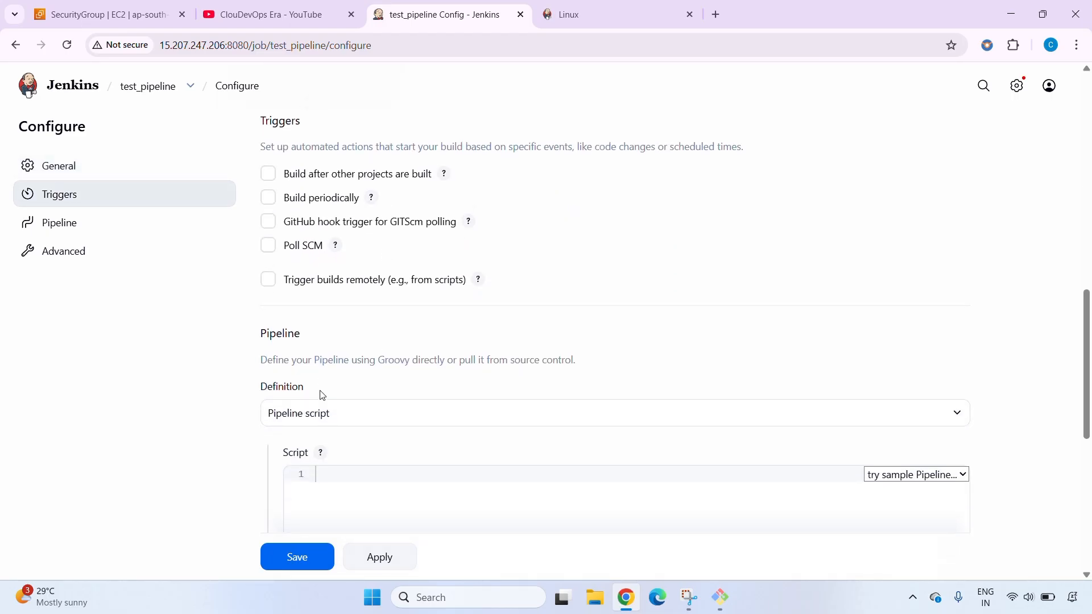
pyautogui.scroll(-3, 322, 395)
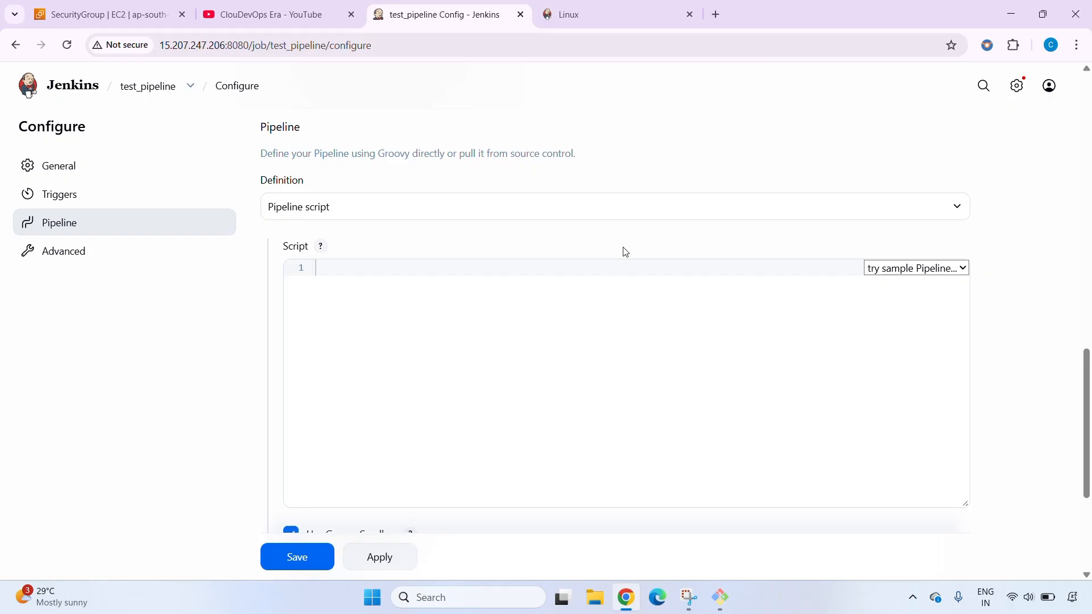
pyautogui.click(911, 269)
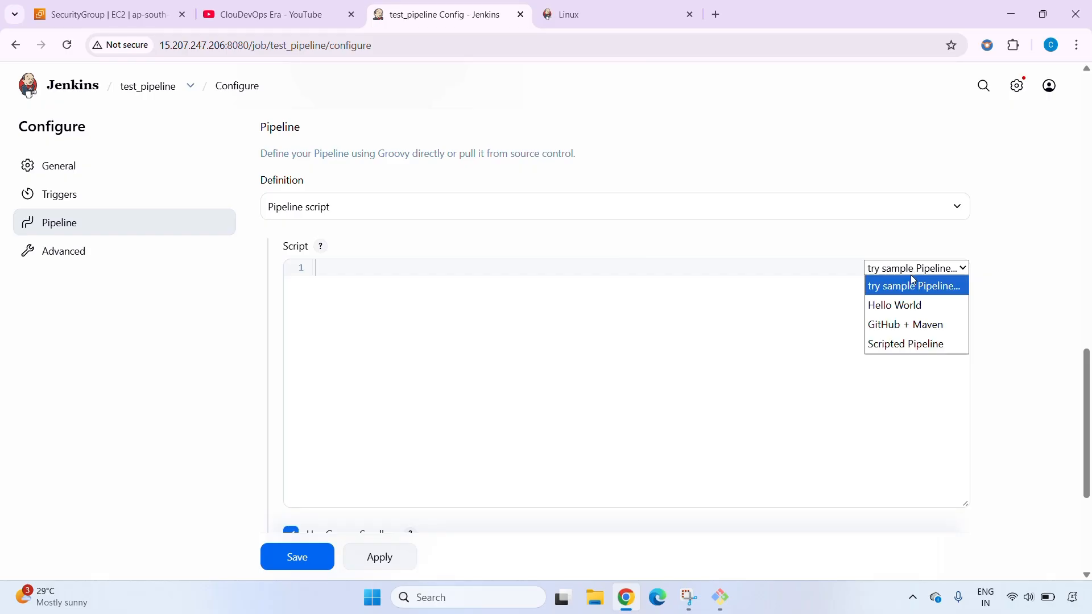
pyautogui.click(912, 307)
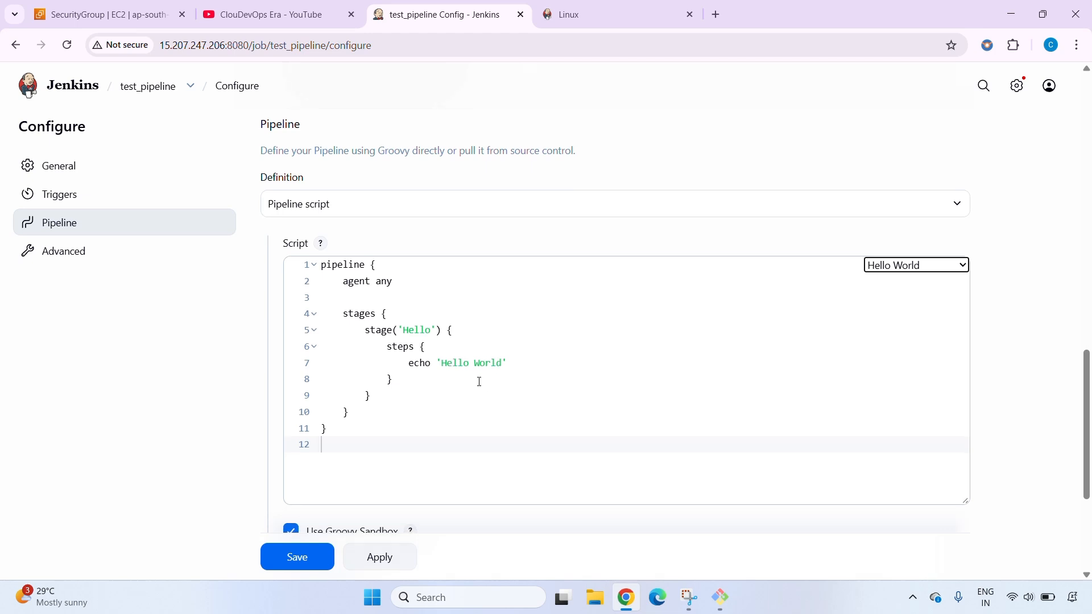
pyautogui.scroll(-2, 478, 382)
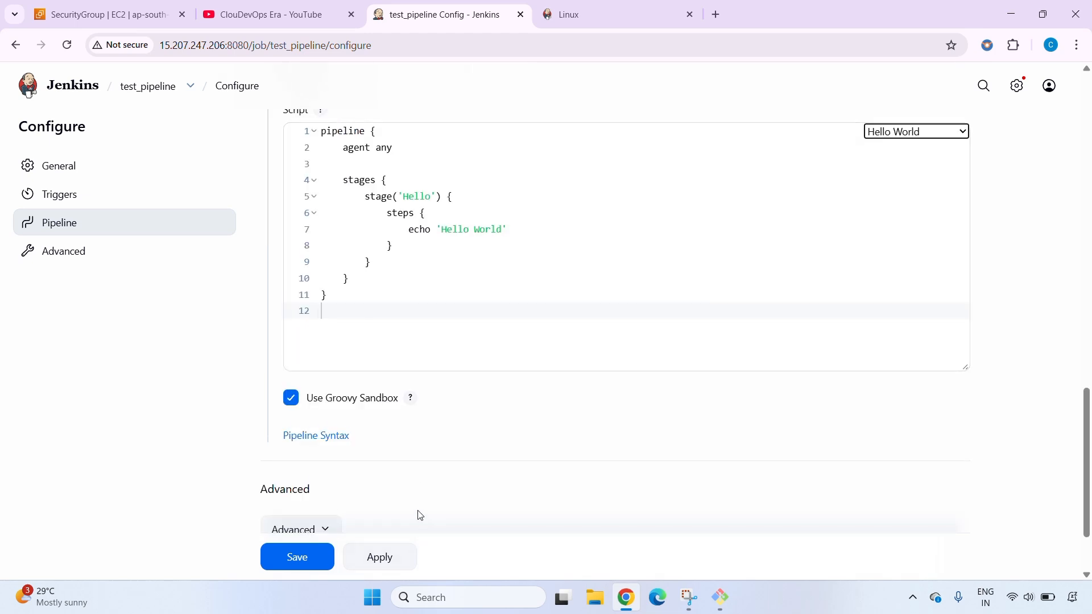
pyautogui.scroll(-2, 417, 506)
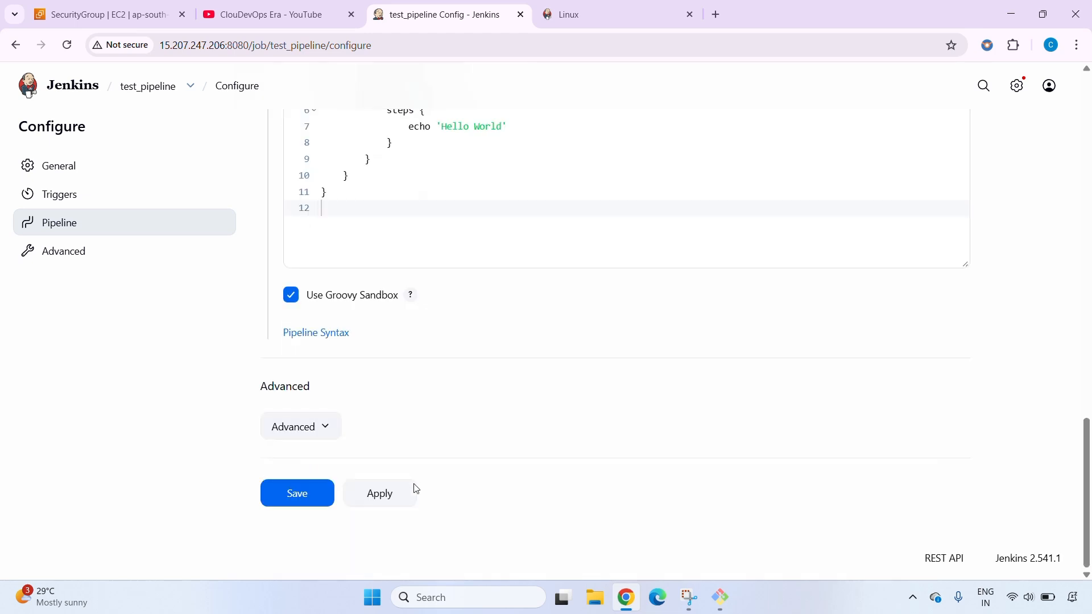
pyautogui.click(327, 498)
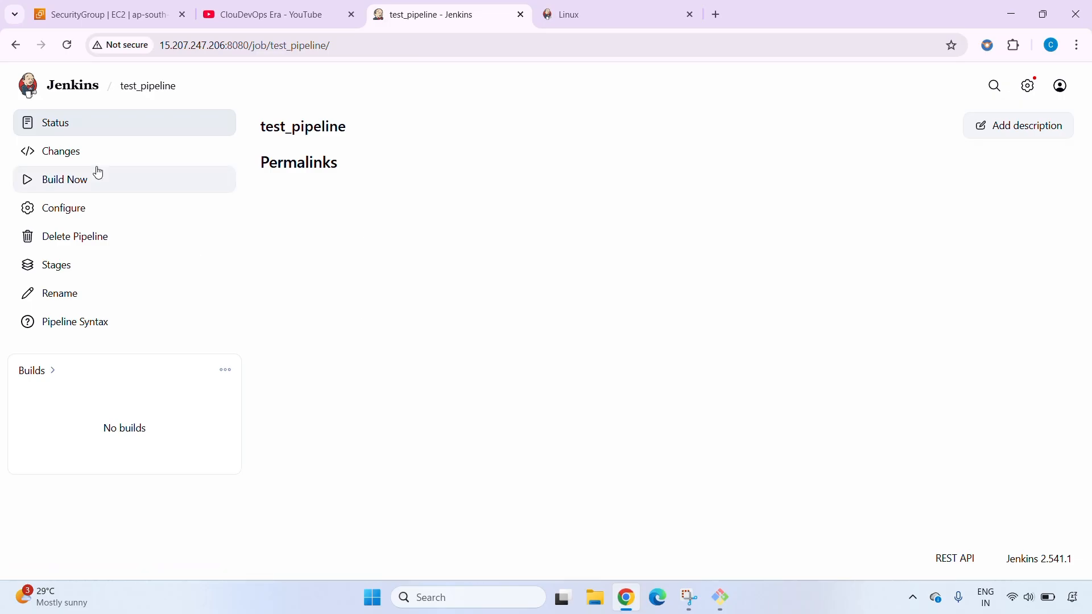
# Run a build of test_pipeline and open that build's console output in a separate browser tab
pyautogui.click(110, 191)
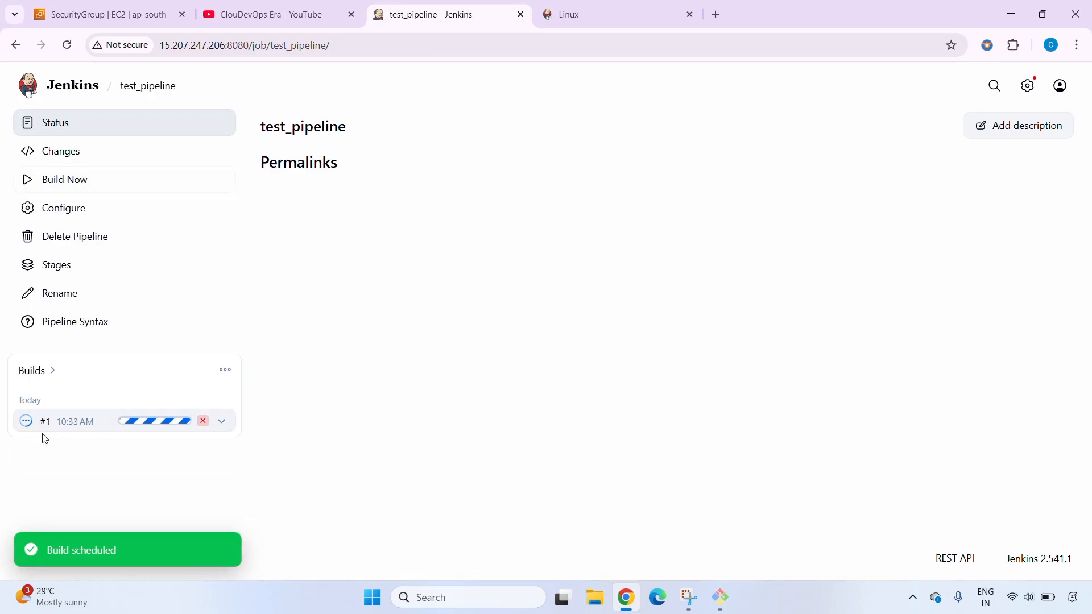
pyautogui.click(223, 427)
pyautogui.rightClick(259, 194)
pyautogui.click(318, 139)
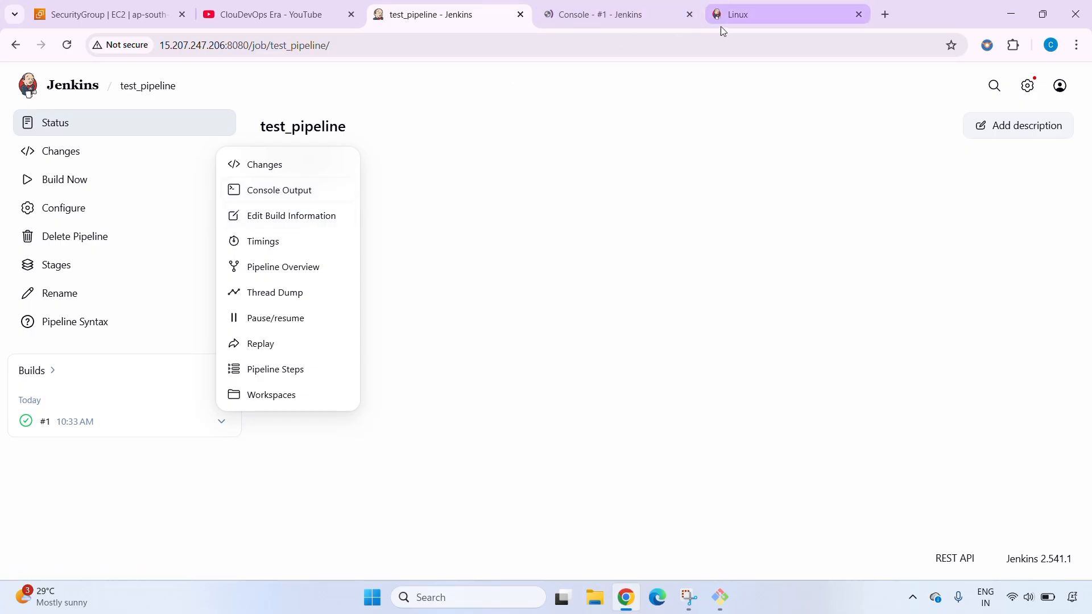
pyautogui.click(672, 17)
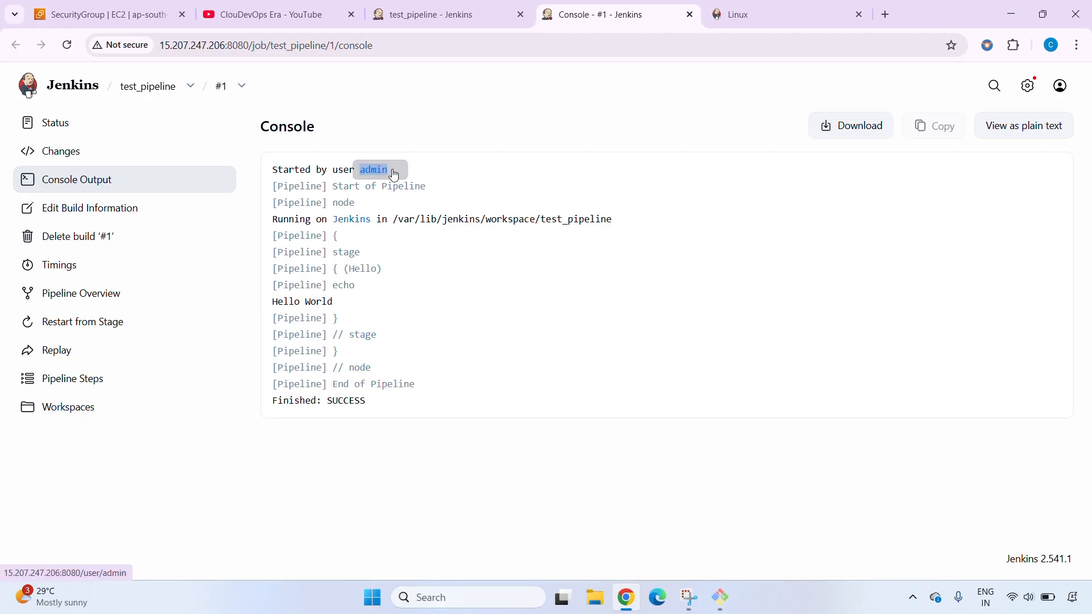
# Examine the echoed message and the final status line in the build's console output
pyautogui.tripleClick(288, 302)
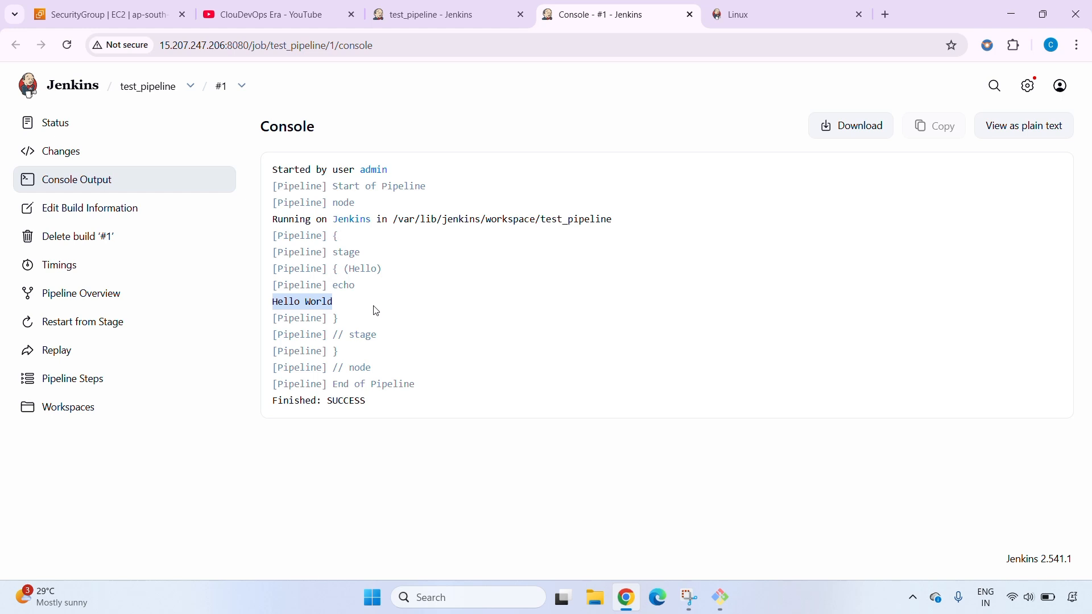
pyautogui.click(376, 311)
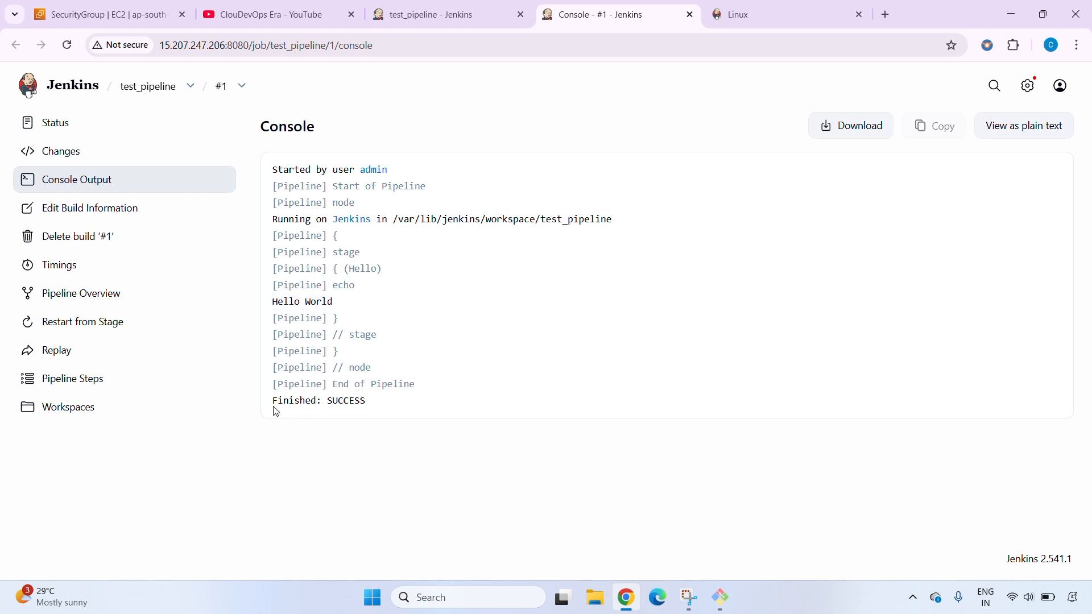
pyautogui.moveTo(272, 402); pyautogui.dragTo(373, 406)
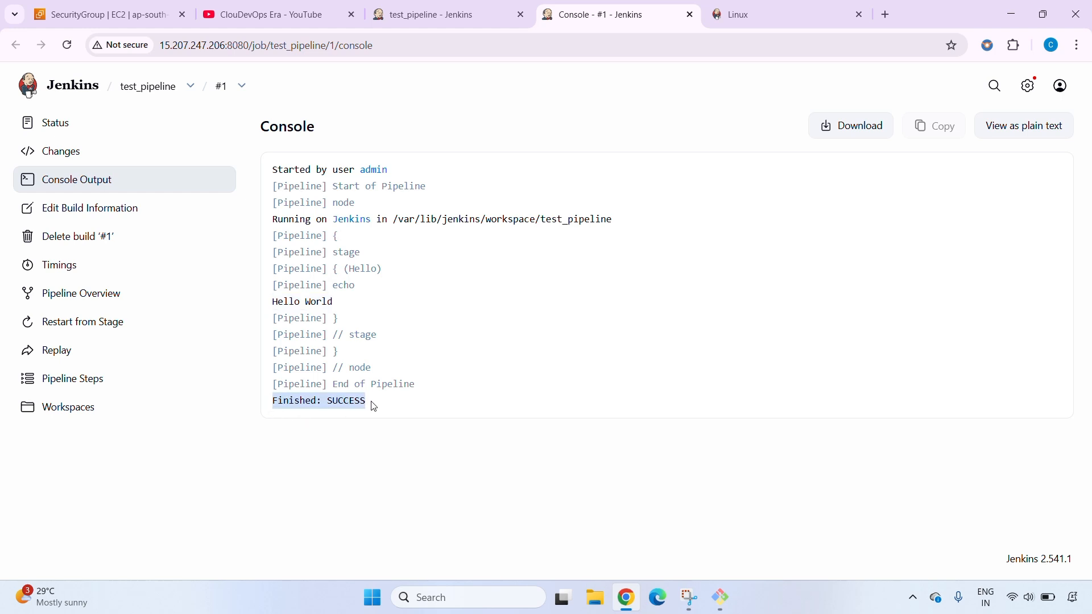
pyautogui.click(412, 477)
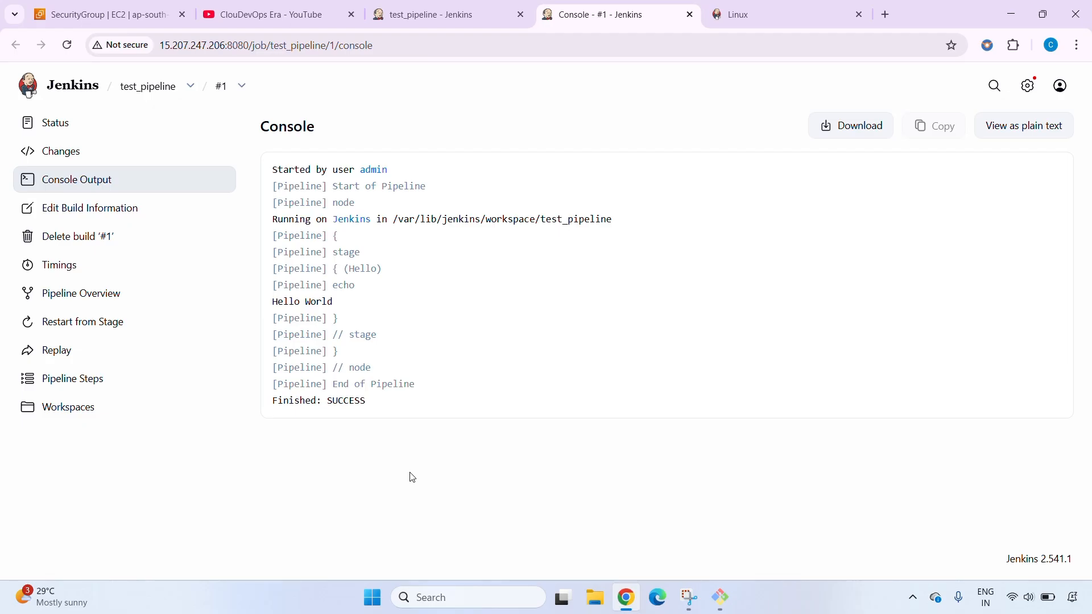
# Switch to the AWS EC2 console and open the list of running instances
pyautogui.hotkey('ctrl', '1')
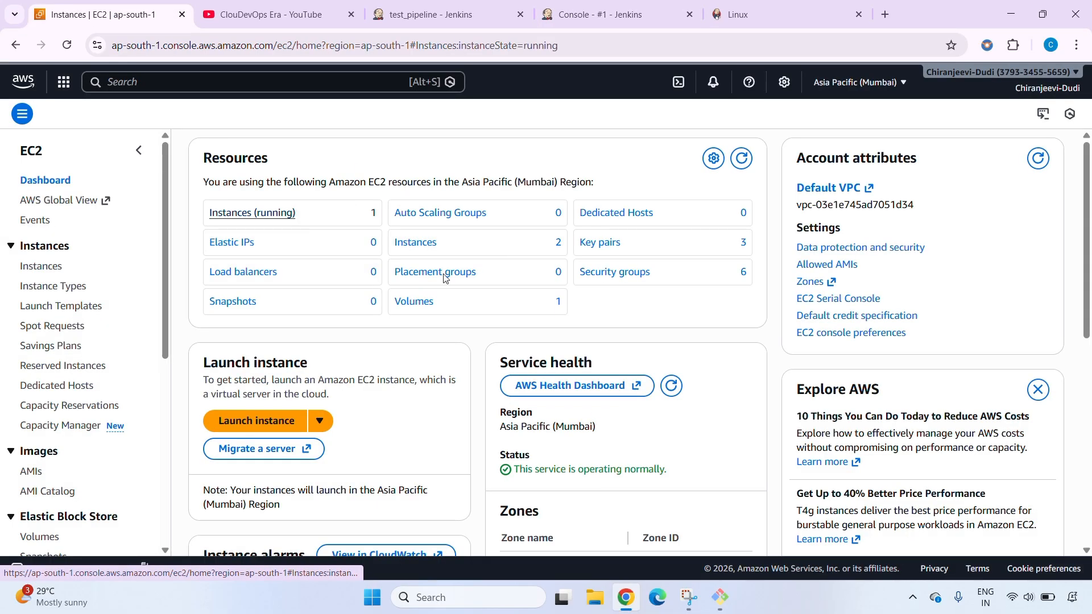